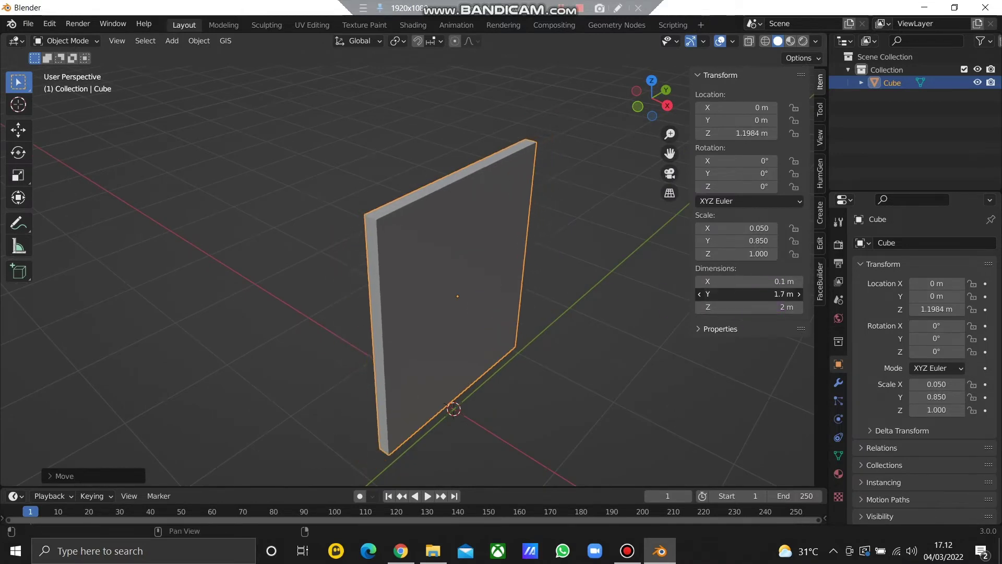
# In Edit Mode, inset the panel's large front face by about 0.2 m to form a frame border
pyautogui.moveTo(523, 311); pyautogui.dragTo(543, 296, button='middle')
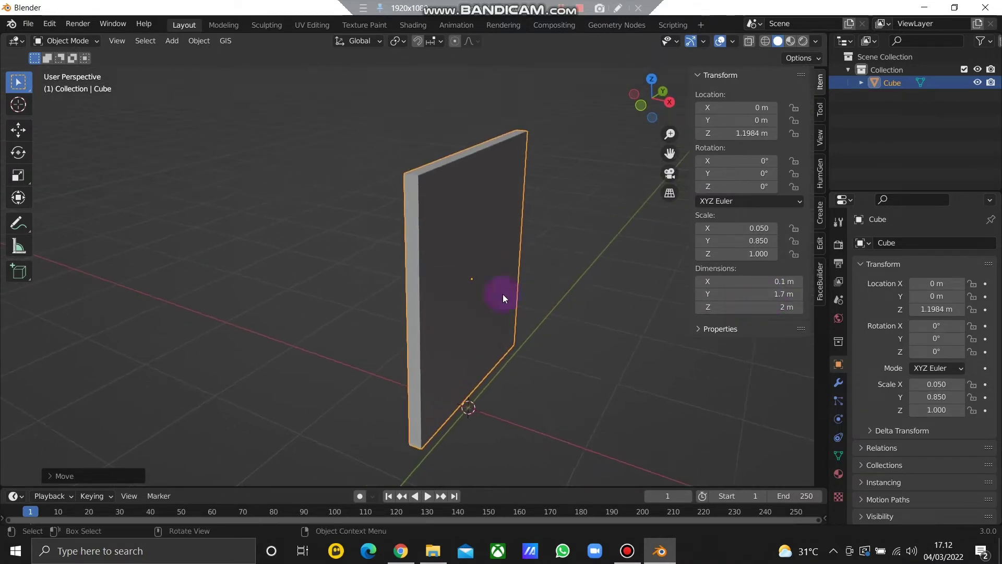
pyautogui.click(92, 47)
pyautogui.click(79, 66)
pyautogui.moveTo(445, 233); pyautogui.dragTo(487, 243)
pyautogui.click(474, 242)
pyautogui.moveTo(497, 248); pyautogui.dragTo(459, 245, button='middle')
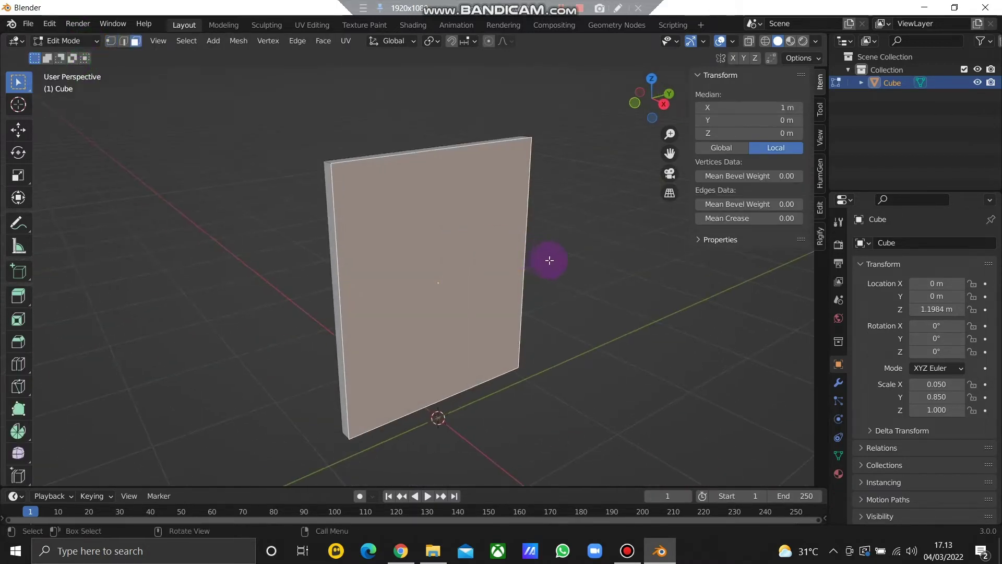
pyautogui.press('i')
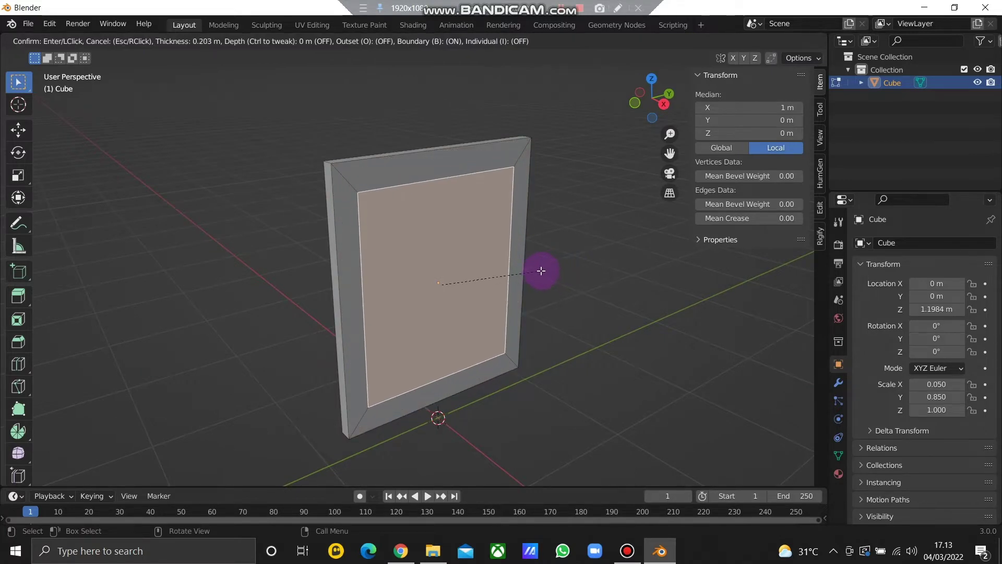
pyautogui.click(540, 271)
# Extrude the inset front face inward into the panel to recess the picture area, stopping short of the back
pyautogui.moveTo(540, 271)
pyautogui.mouseDown(button='middle')
pyautogui.moveTo(521, 250)
pyautogui.moveTo(536, 255)
pyautogui.mouseUp(button='middle')
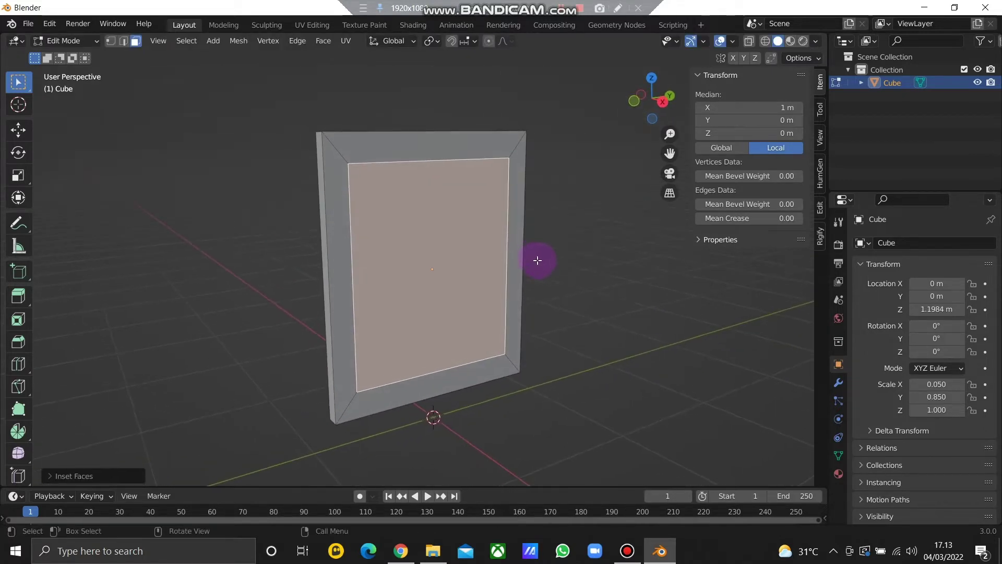
pyautogui.press('e')
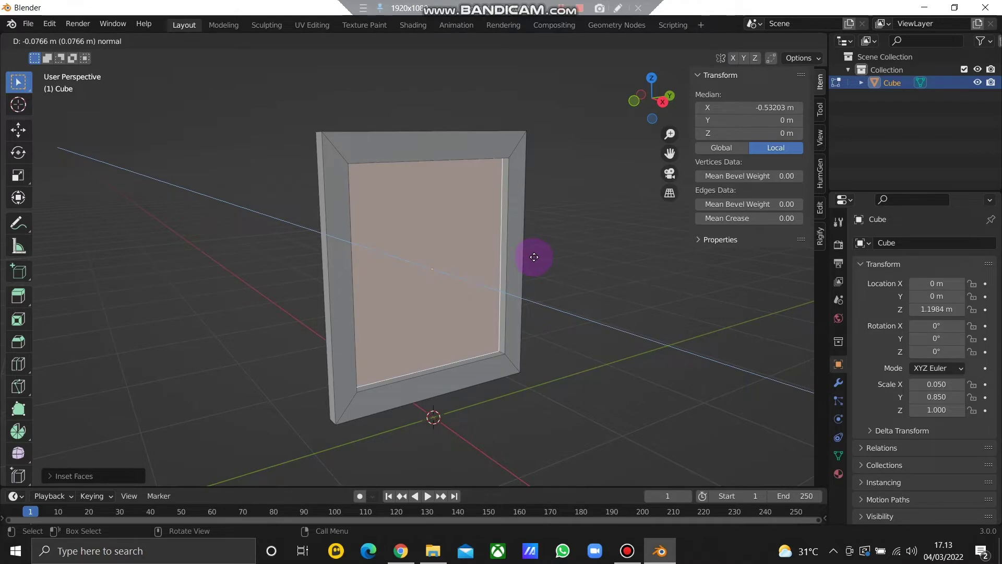
pyautogui.click(532, 257)
# Inset the panel's back face and scale the inner face down to leave a wider border around it
pyautogui.moveTo(535, 257); pyautogui.dragTo(470, 257, button='middle')
pyautogui.click(543, 258)
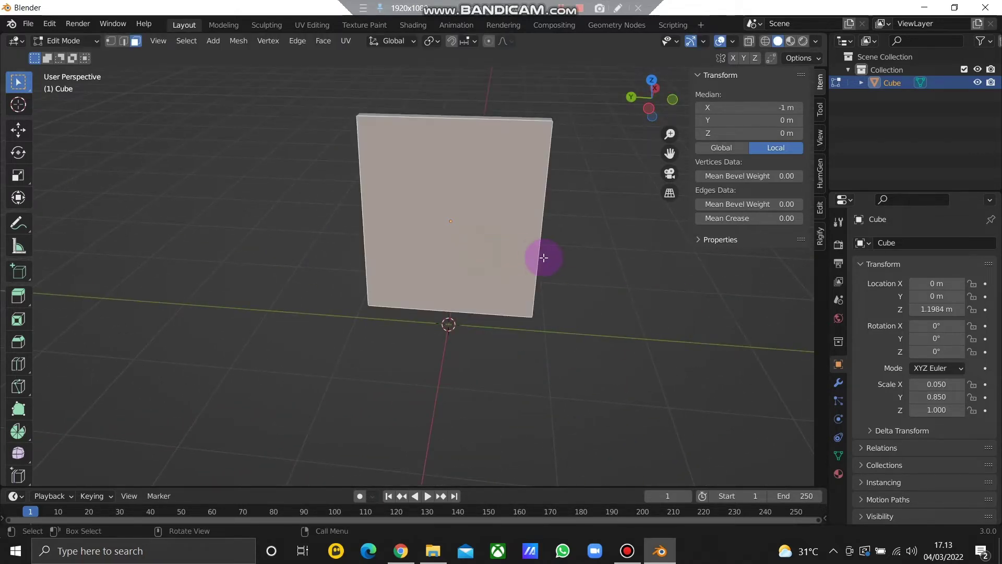
pyautogui.press('i')
pyautogui.click(555, 253)
pyautogui.moveTo(555, 254); pyautogui.dragTo(518, 250, button='middle')
pyautogui.press('s')
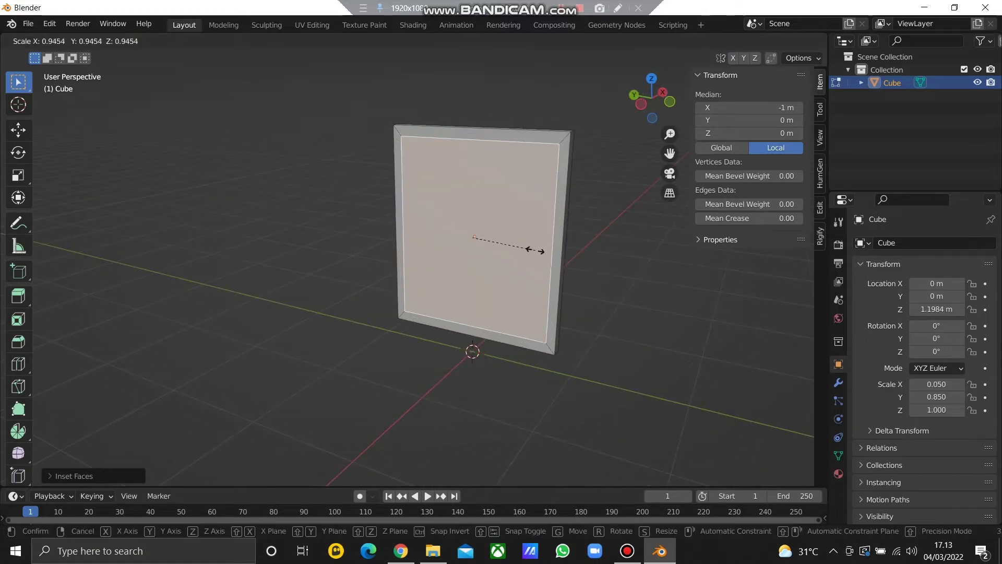
pyautogui.click(531, 246)
pyautogui.moveTo(530, 245); pyautogui.dragTo(509, 249, button='middle')
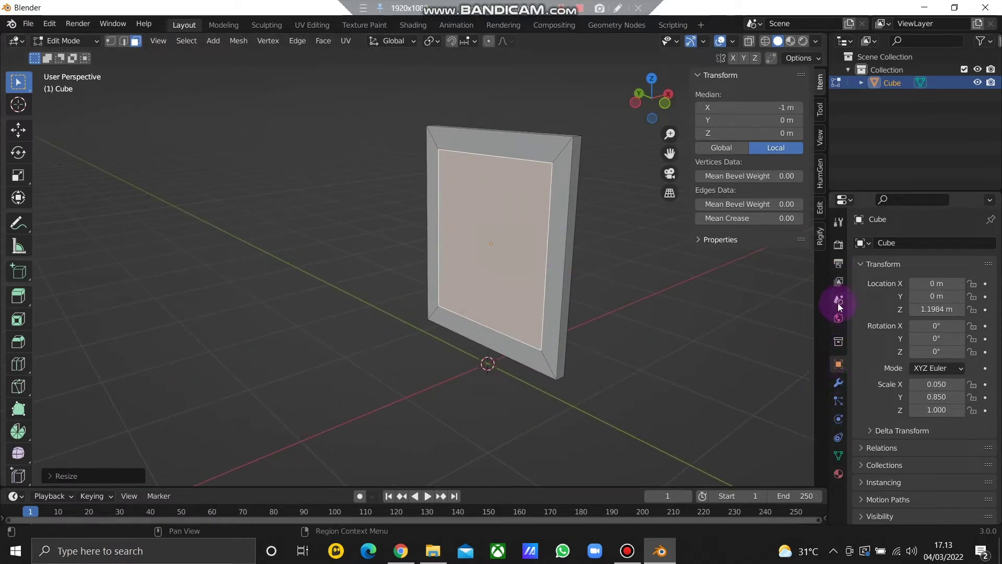
# Add three empty material slots to the object and make the first slot active
pyautogui.click(839, 473)
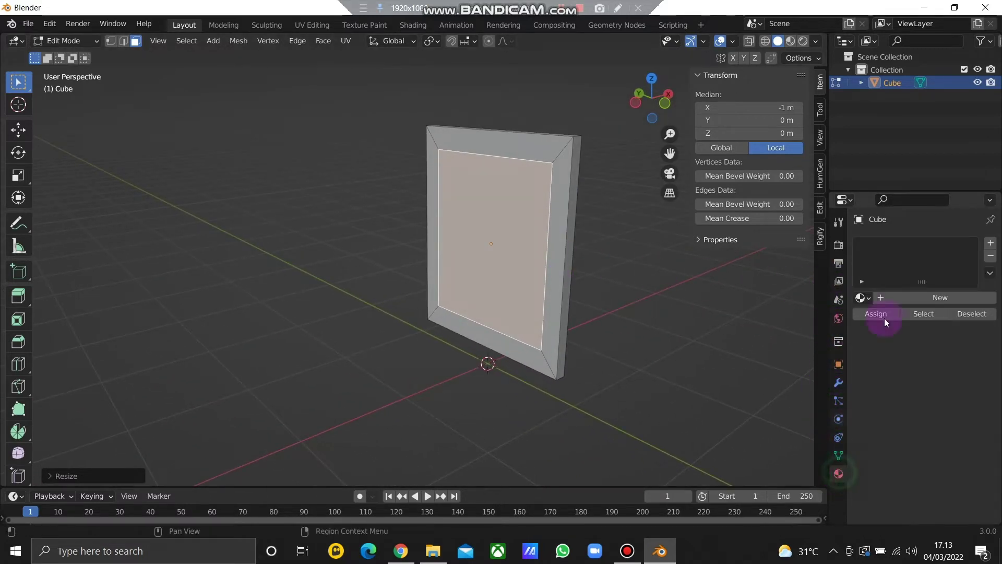
pyautogui.click(991, 245)
pyautogui.click(990, 245)
pyautogui.click(991, 245)
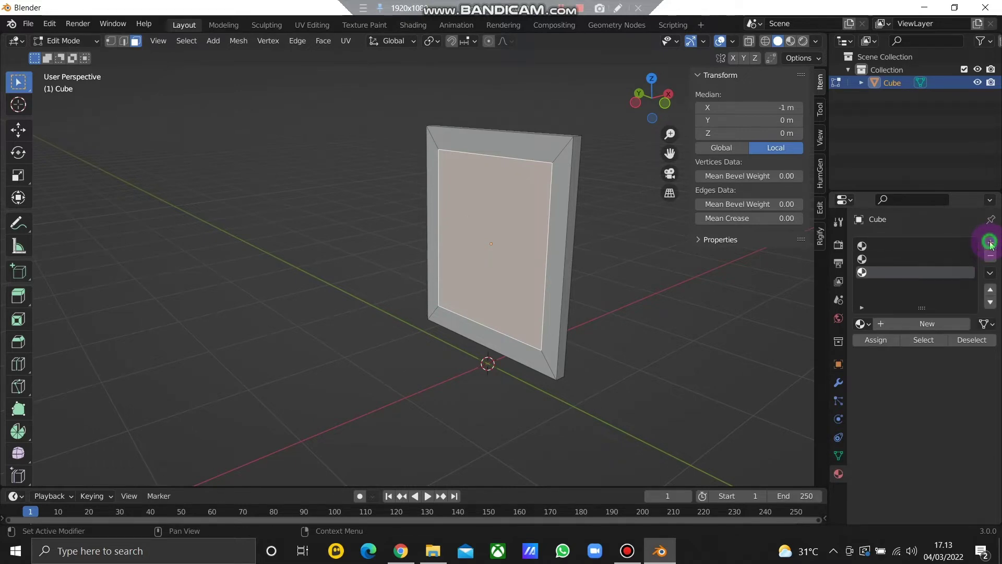
pyautogui.click(877, 246)
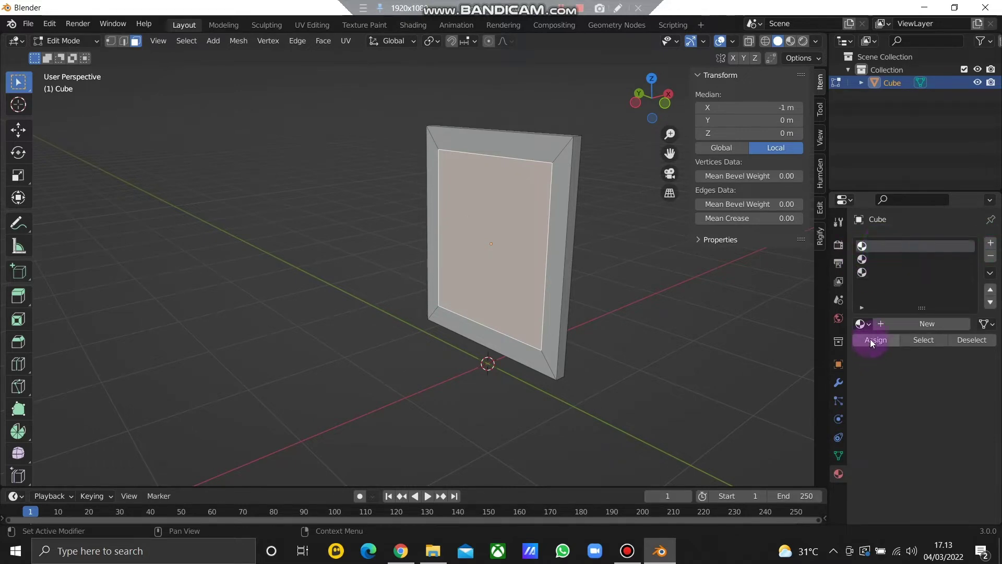
pyautogui.moveTo(577, 246); pyautogui.dragTo(441, 246, button='middle')
pyautogui.press('s')
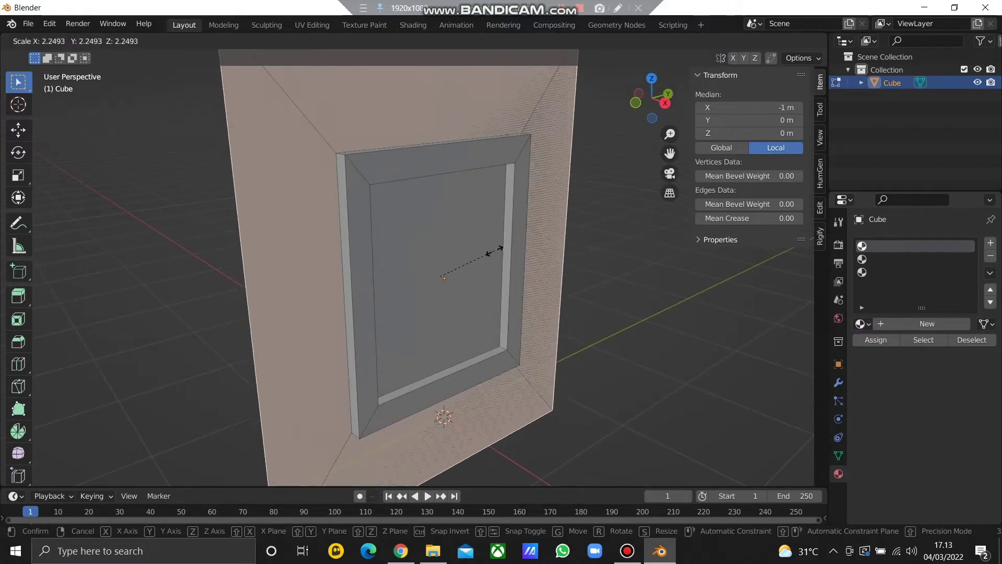
pyautogui.rightClick(492, 251)
pyautogui.hotkey('shift', 'a')
pyautogui.rightClick(573, 246)
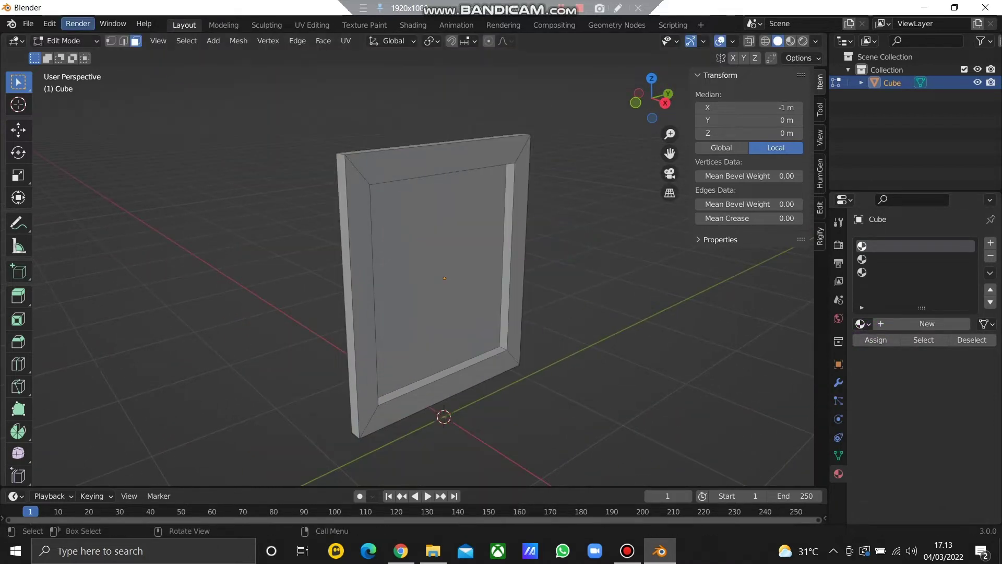
# Assign every face except the recessed front face and the inner back face to the third slot, with a new material named frame
pyautogui.press('a')
pyautogui.moveTo(457, 222); pyautogui.dragTo(441, 273, button='middle')
pyautogui.keyDown('shift'); pyautogui.click(473, 233); pyautogui.keyUp('shift')
pyautogui.rightClick(464, 278)
pyautogui.moveTo(443, 224); pyautogui.dragTo(369, 251, button='middle')
pyautogui.click(882, 253)
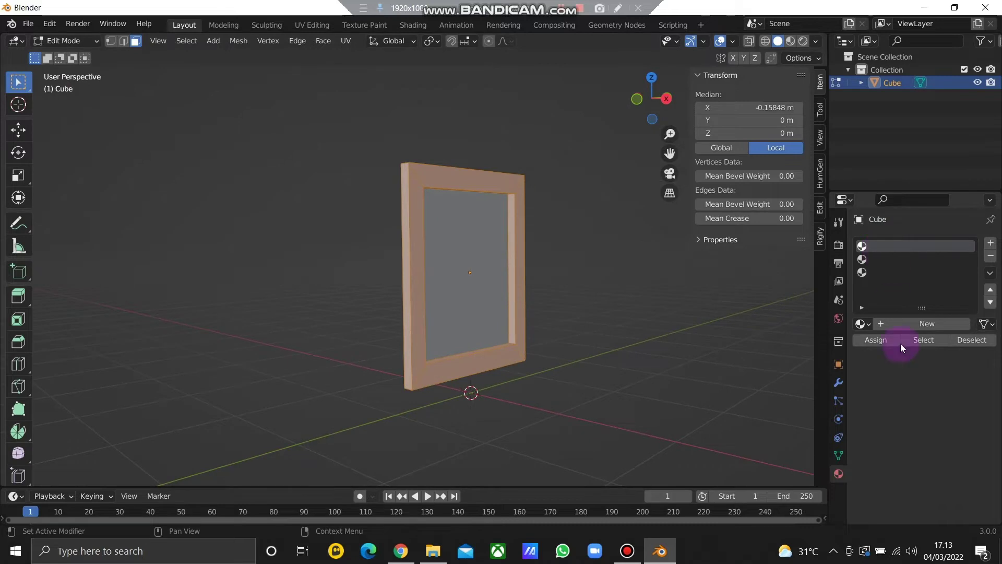
pyautogui.click(869, 337)
pyautogui.click(876, 245)
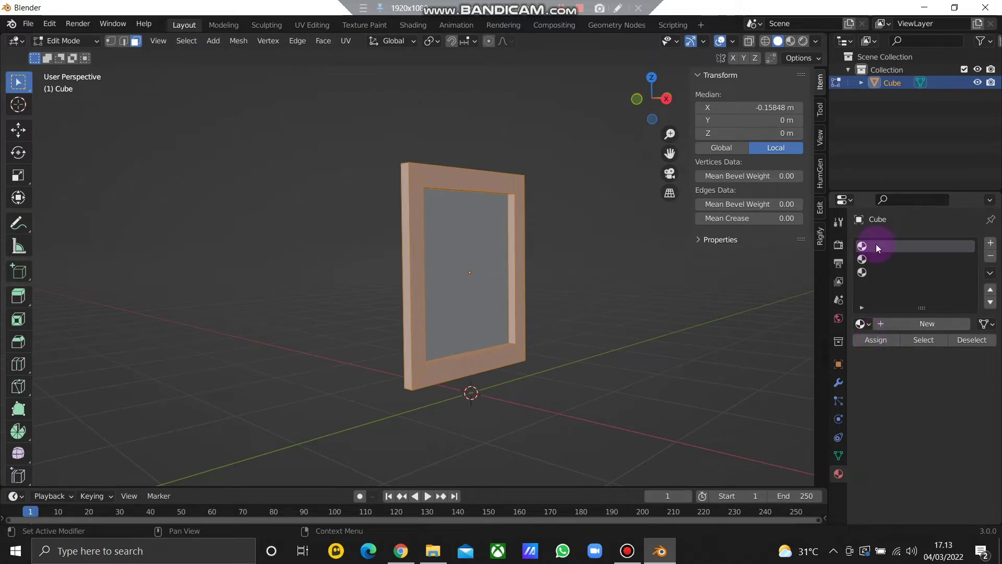
pyautogui.click(878, 273)
pyautogui.click(877, 338)
pyautogui.click(892, 324)
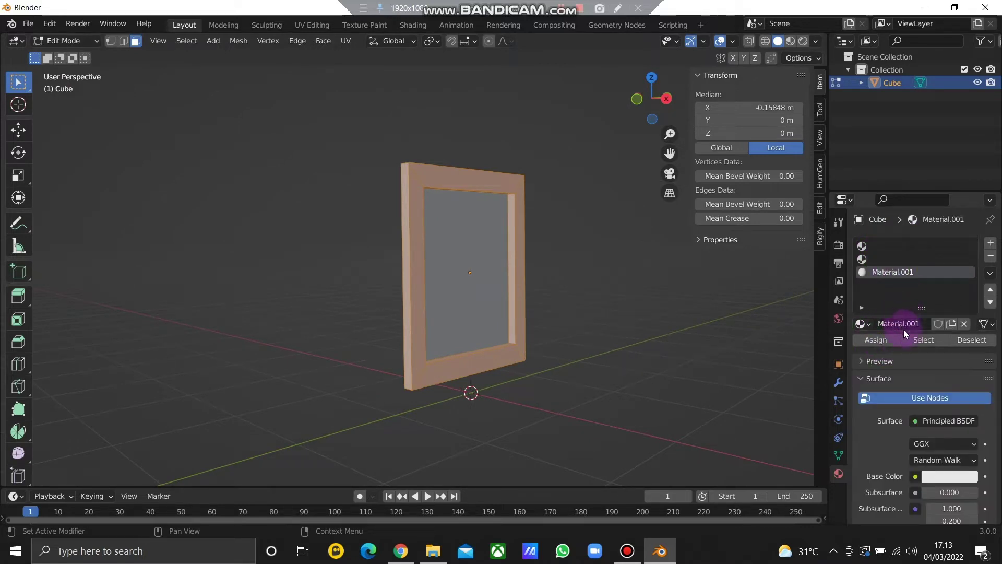
pyautogui.click(911, 277)
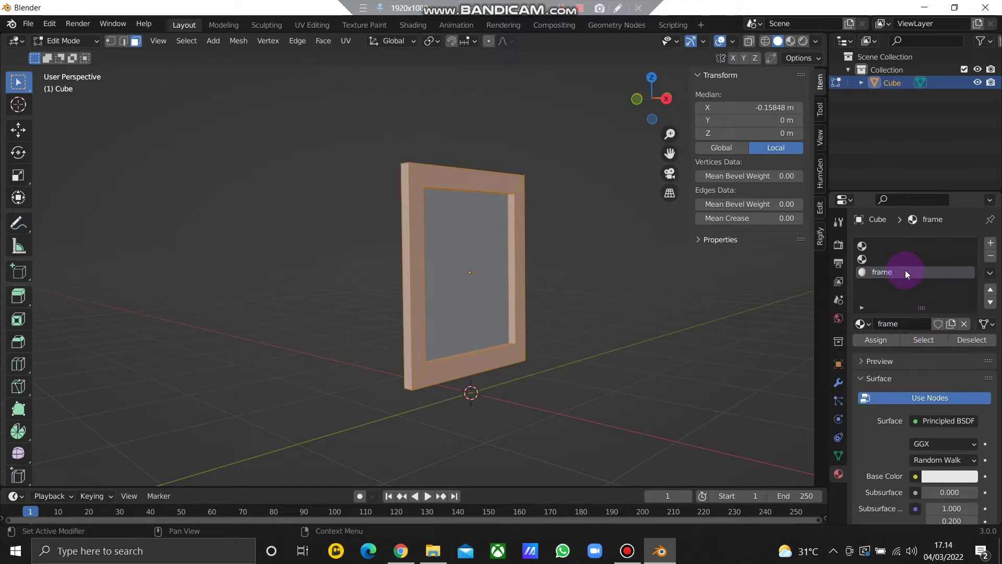
# Assign the recessed front face to the second material slot and create a material named gambar in it
pyautogui.click(483, 245)
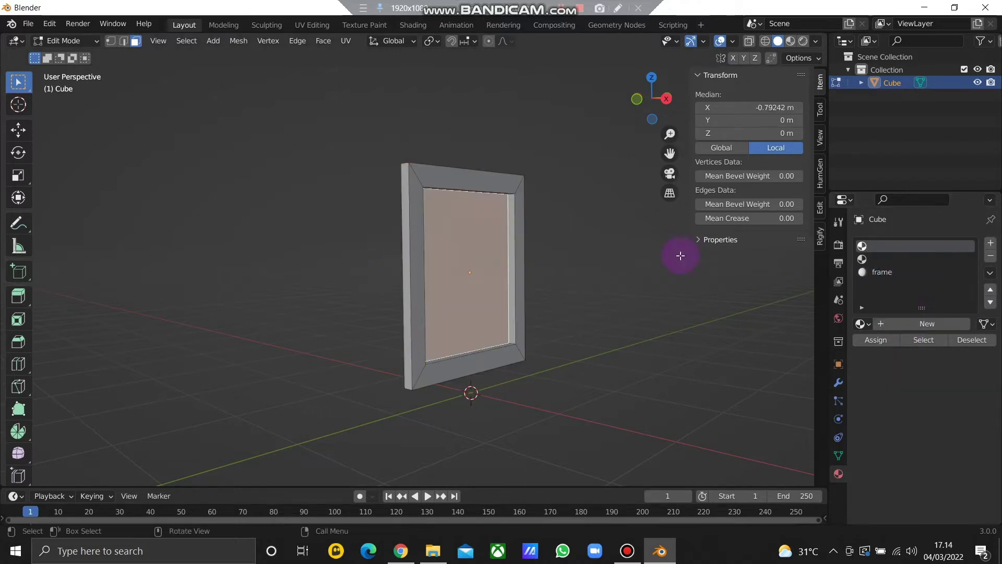
pyautogui.click(888, 260)
pyautogui.click(876, 340)
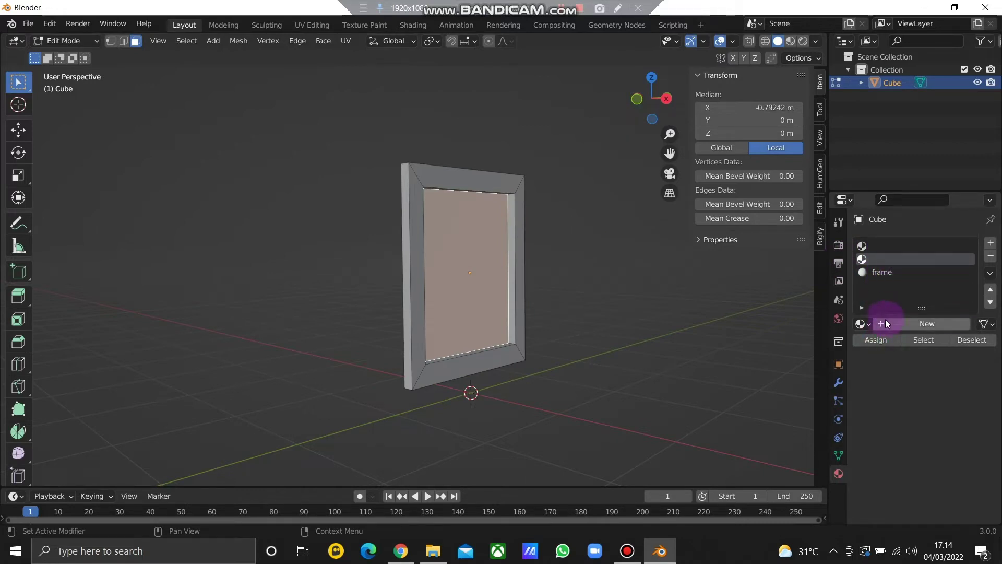
pyautogui.click(886, 323)
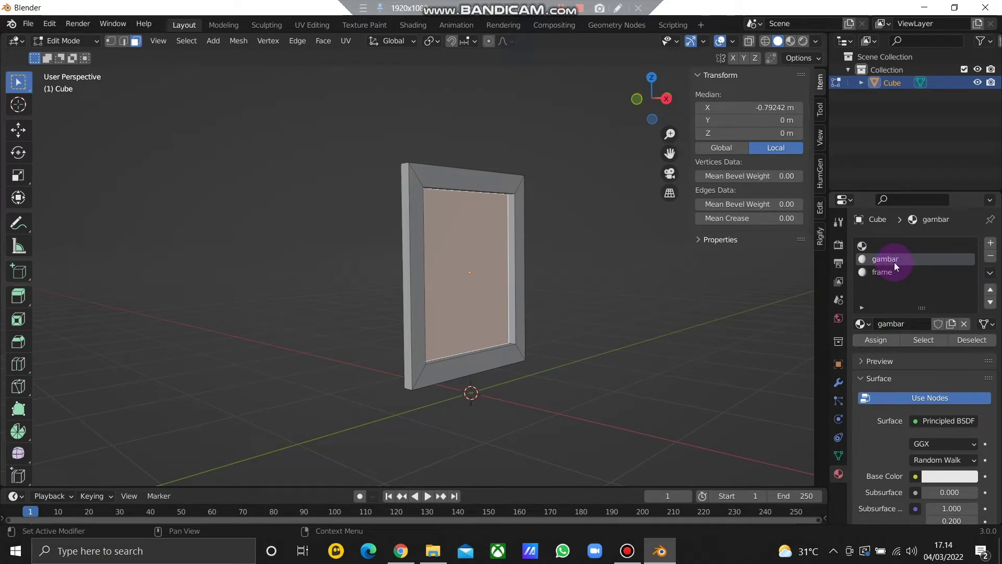
# Select the inner back face and create a material named tutup in the first slot
pyautogui.moveTo(501, 320); pyautogui.dragTo(324, 263, button='middle')
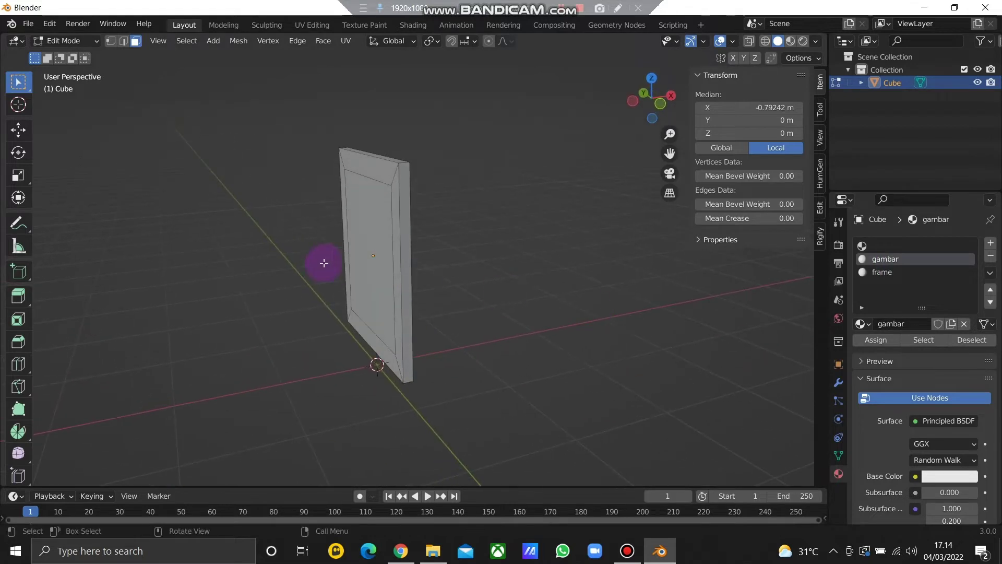
pyautogui.click(372, 234)
pyautogui.click(891, 247)
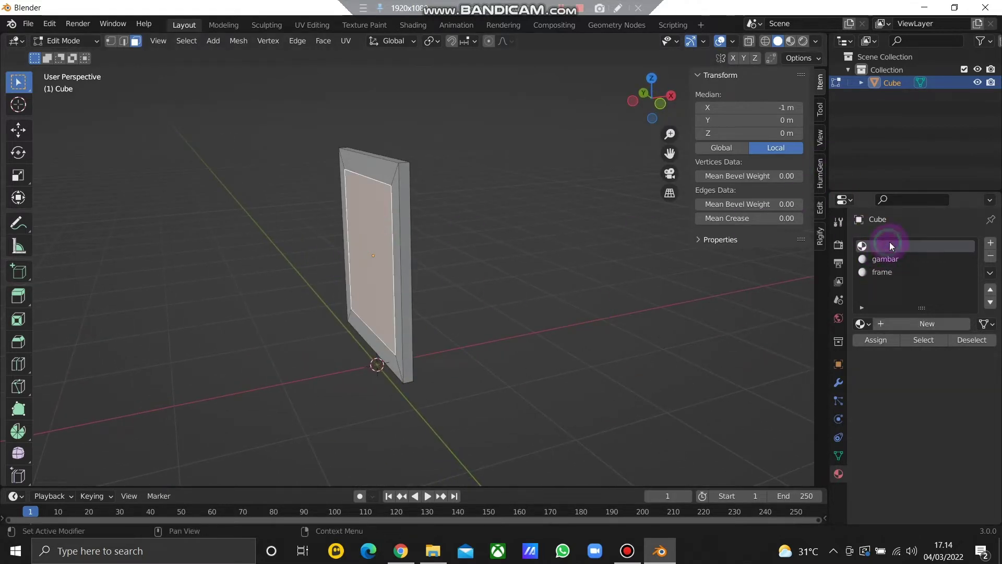
pyautogui.click(906, 324)
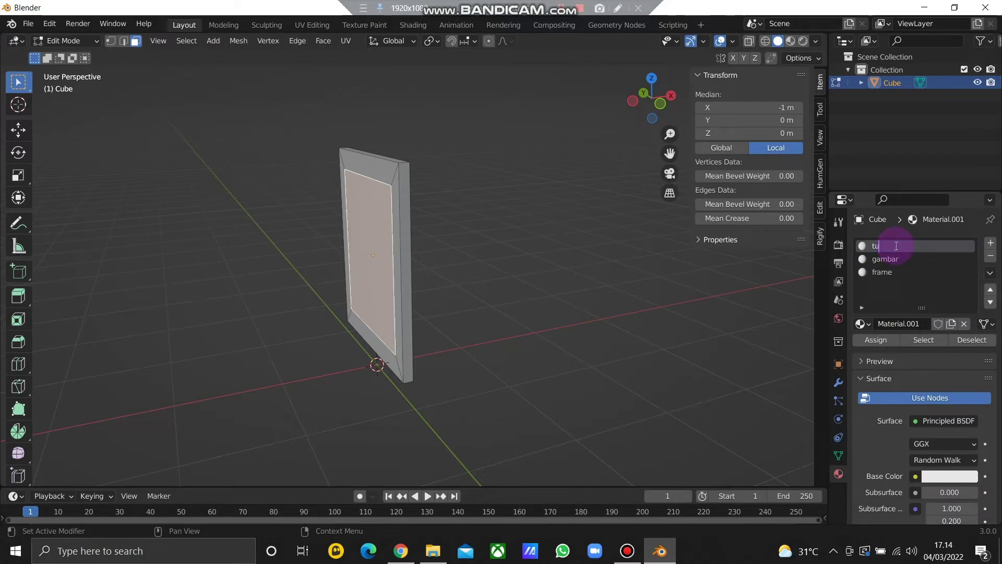
# Show the model in material preview shading and select the recessed front face
pyautogui.moveTo(447, 213); pyautogui.dragTo(274, 242, button='middle')
pyautogui.moveTo(516, 284)
pyautogui.keyDown('shift'); pyautogui.mouseDown(button='middle')
pyautogui.moveTo(445, 271)
pyautogui.moveTo(481, 252)
pyautogui.moveTo(510, 287)
pyautogui.moveTo(579, 284)
pyautogui.moveTo(454, 297)
pyautogui.mouseUp(button='middle'); pyautogui.keyUp('shift')
pyautogui.scroll(2, 458, 253)
pyautogui.click(797, 43)
pyautogui.click(454, 297)
pyautogui.click(381, 265)
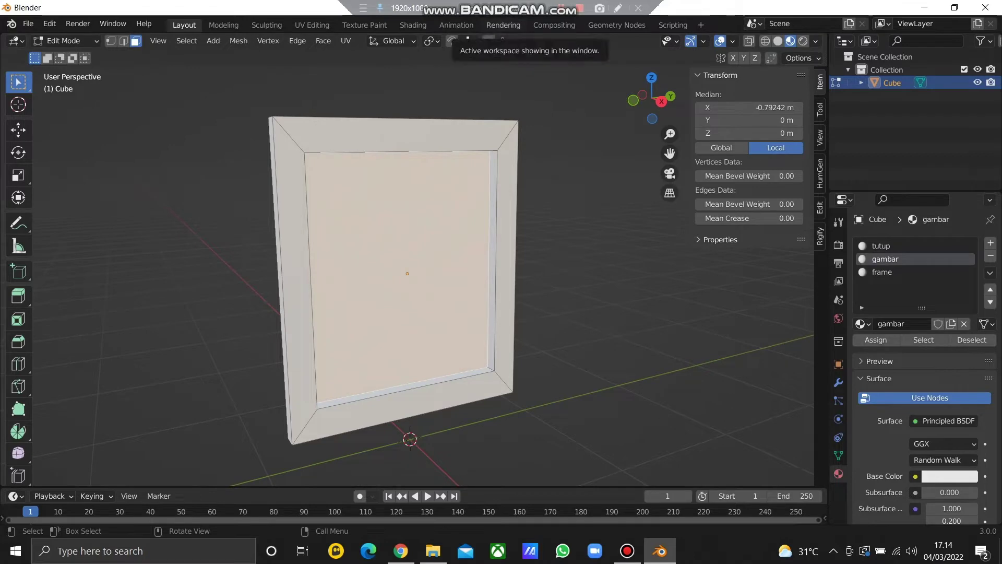
# Try to bring the image photomode_01032022_193221 from File Explorer directly onto the recessed face in the 3D view
pyautogui.click(432, 551)
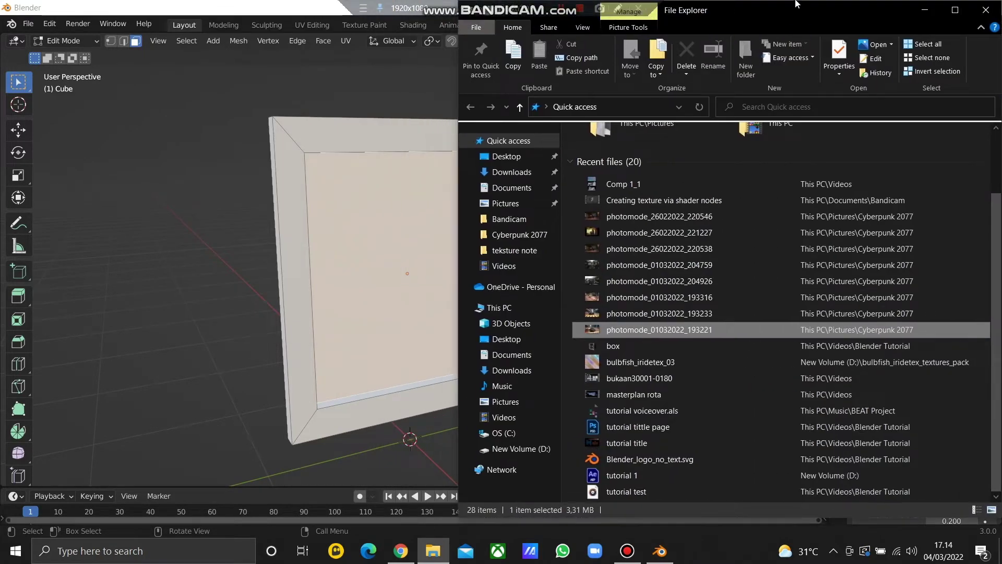
pyautogui.moveTo(647, 329); pyautogui.dragTo(398, 255)
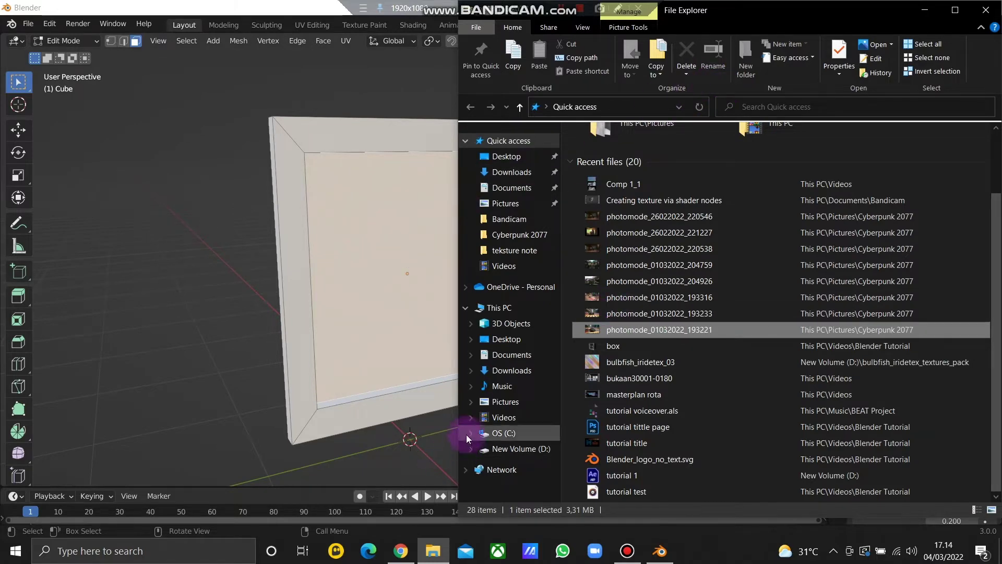
pyautogui.click(330, 77)
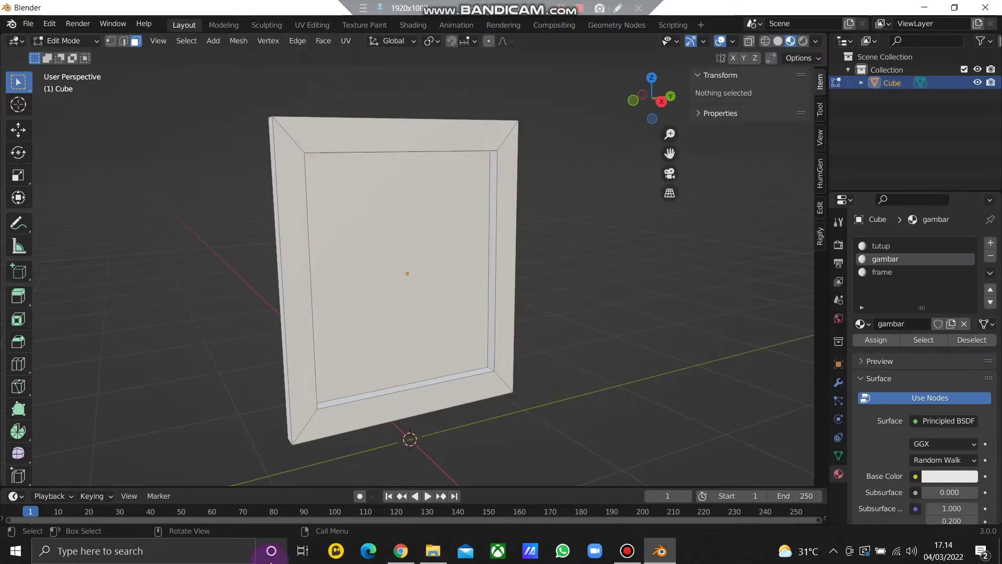
# Enlarge the timeline area and change it to a Shader Editor showing the gambar material
pyautogui.moveTo(56, 489); pyautogui.dragTo(71, 288)
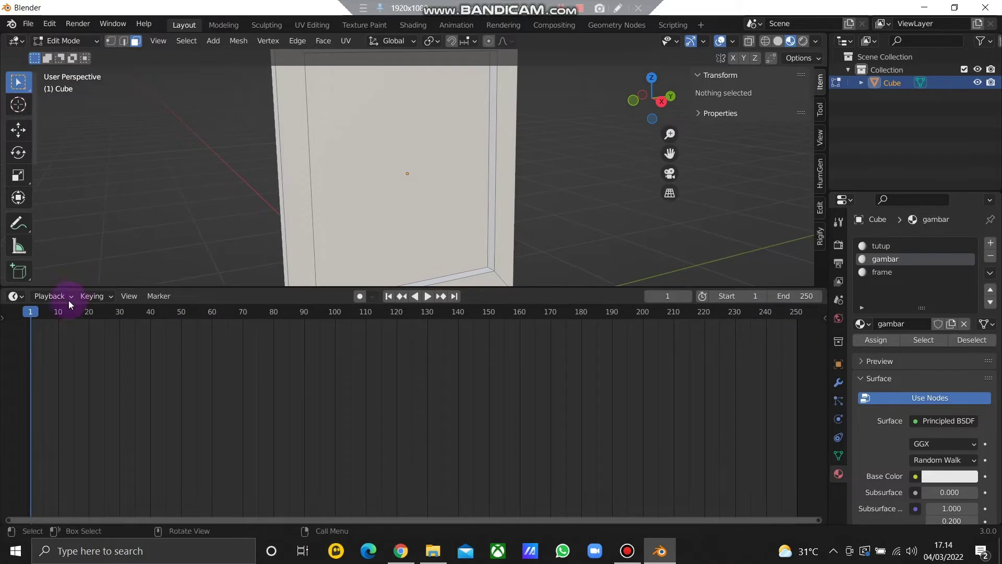
pyautogui.click(15, 296)
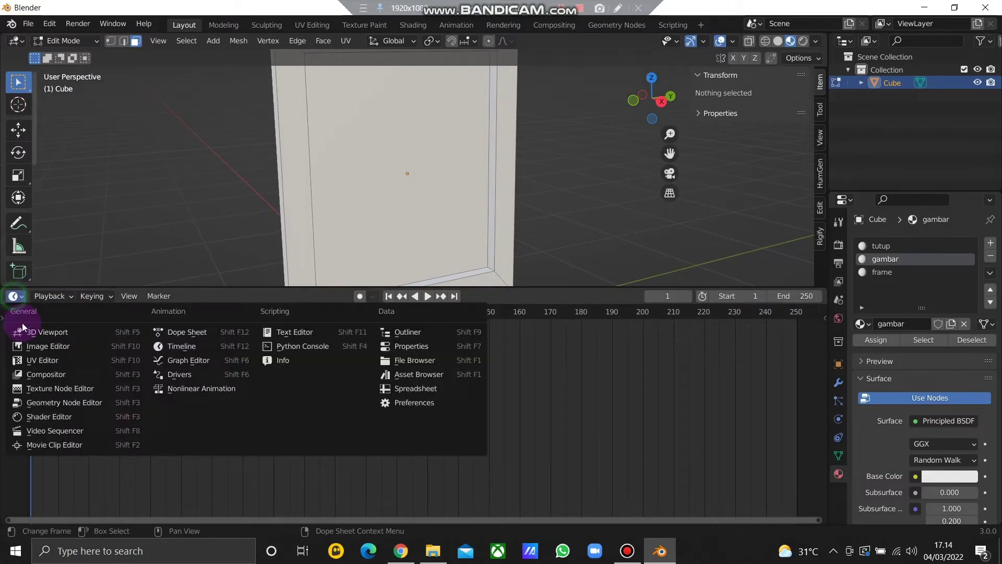
pyautogui.click(49, 415)
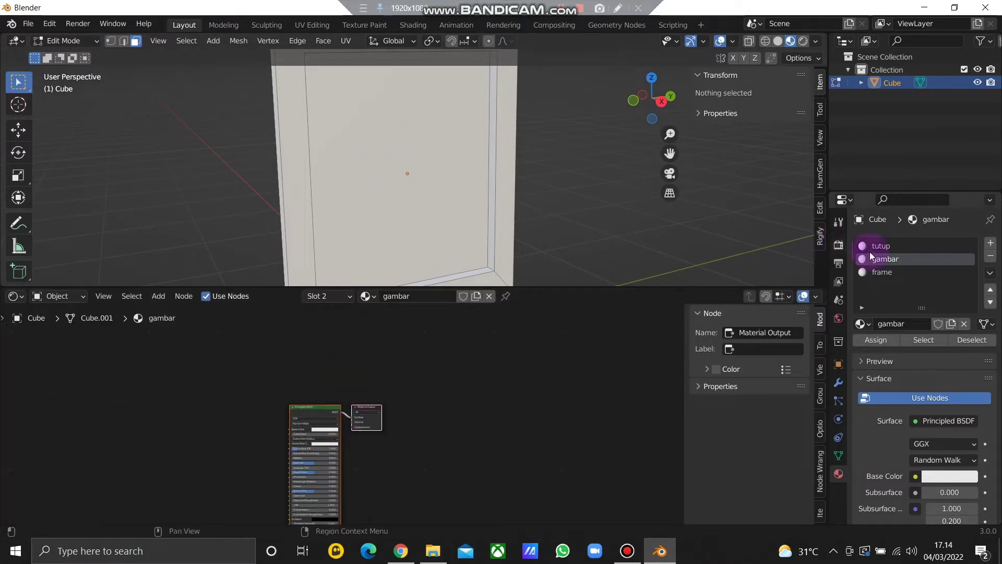
# Add photomode_01032022_193221 from File Explorer as an image texture node and connect its Color to the Principled BSDF's Base Color
pyautogui.scroll(4, 301, 435)
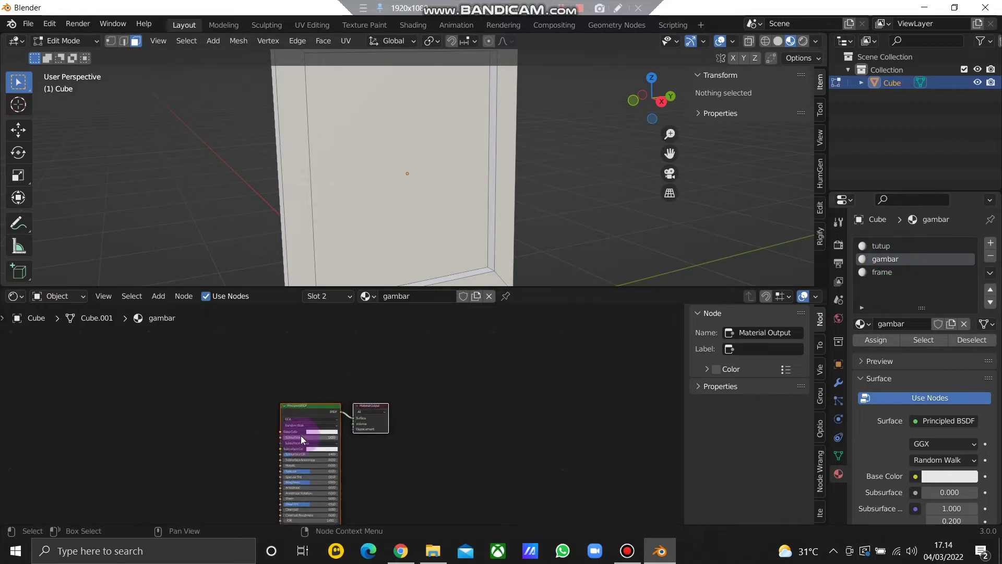
pyautogui.moveTo(301, 414); pyautogui.dragTo(522, 331, button='middle')
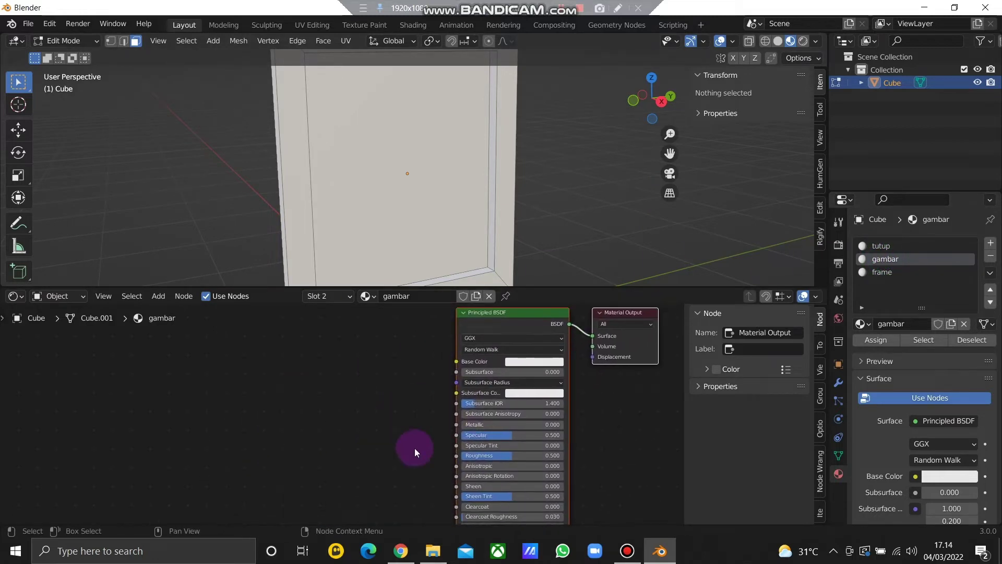
pyautogui.click(432, 550)
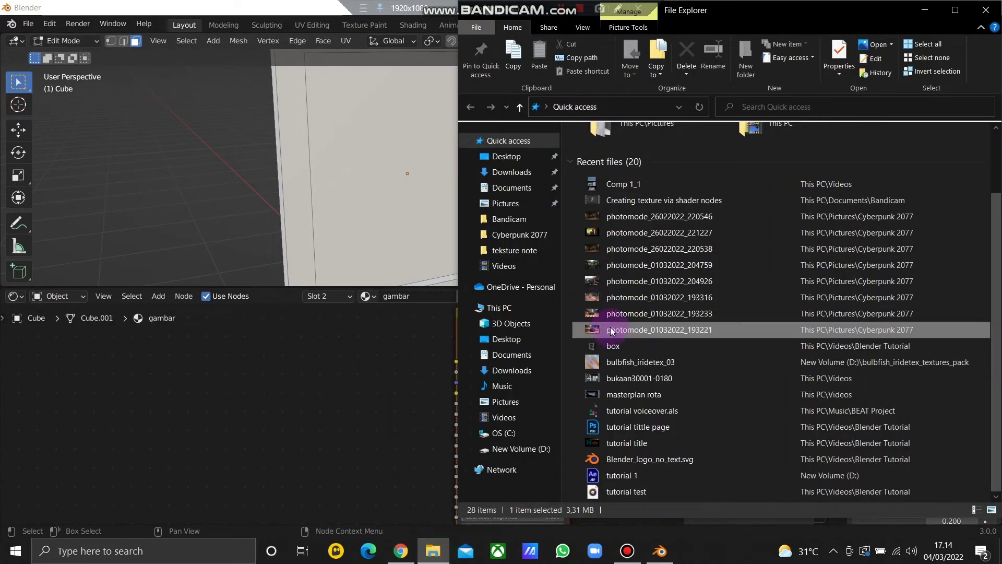
pyautogui.moveTo(316, 368); pyautogui.dragTo(309, 383)
pyautogui.click(393, 341)
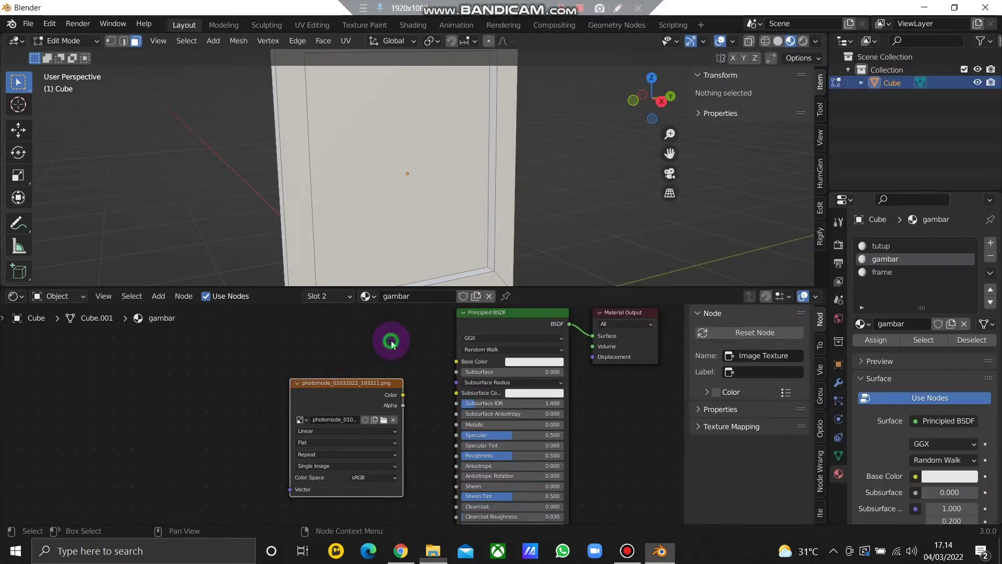
pyautogui.moveTo(402, 395); pyautogui.dragTo(457, 361)
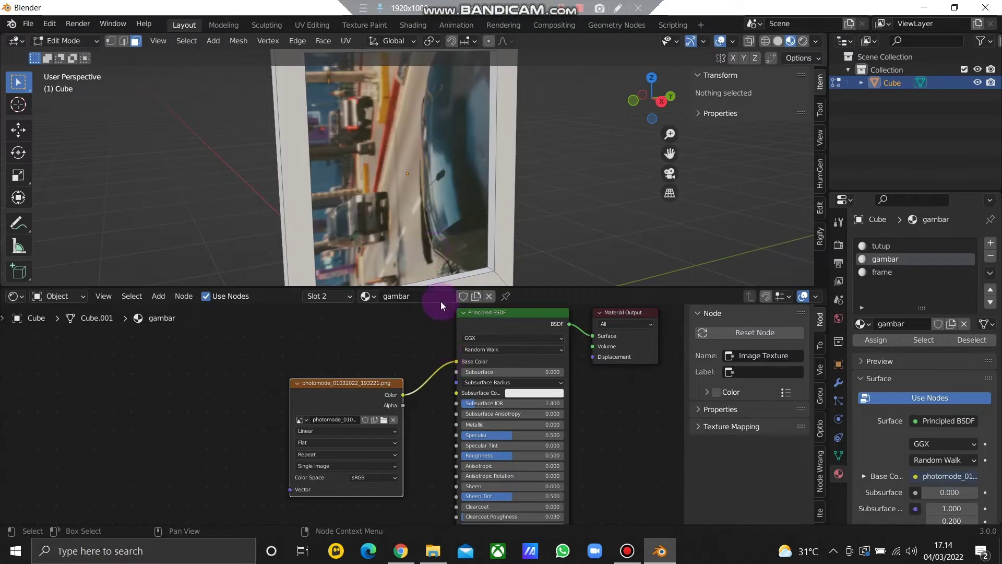
# Change the Shader Editor area to a UV Editor, fit the whole image in it, and select the picture face to show its UVs
pyautogui.scroll(-4, 478, 204)
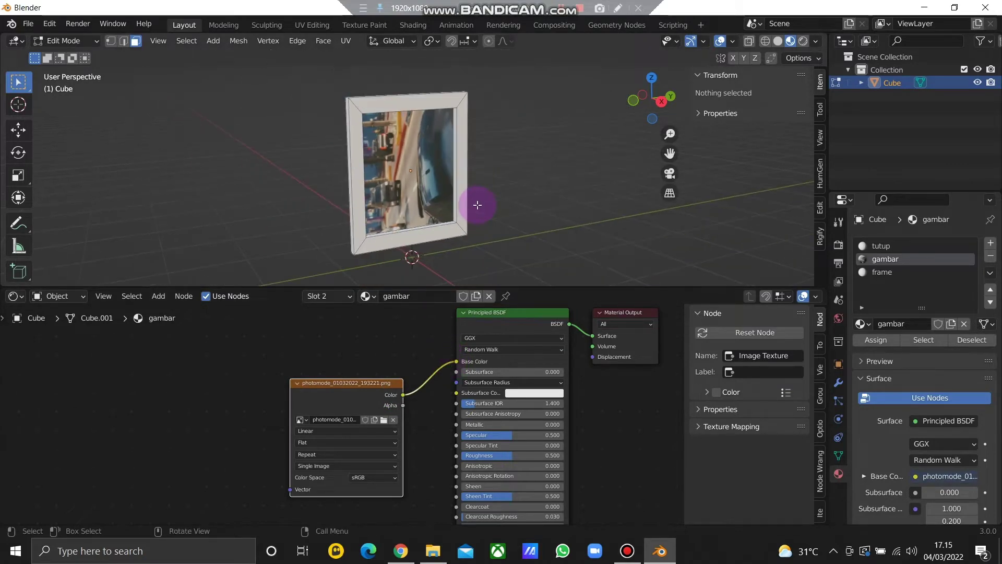
pyautogui.scroll(2, 476, 204)
pyautogui.moveTo(474, 204)
pyautogui.mouseDown(button='middle')
pyautogui.moveTo(379, 207)
pyautogui.moveTo(488, 192)
pyautogui.moveTo(469, 217)
pyautogui.mouseUp(button='middle')
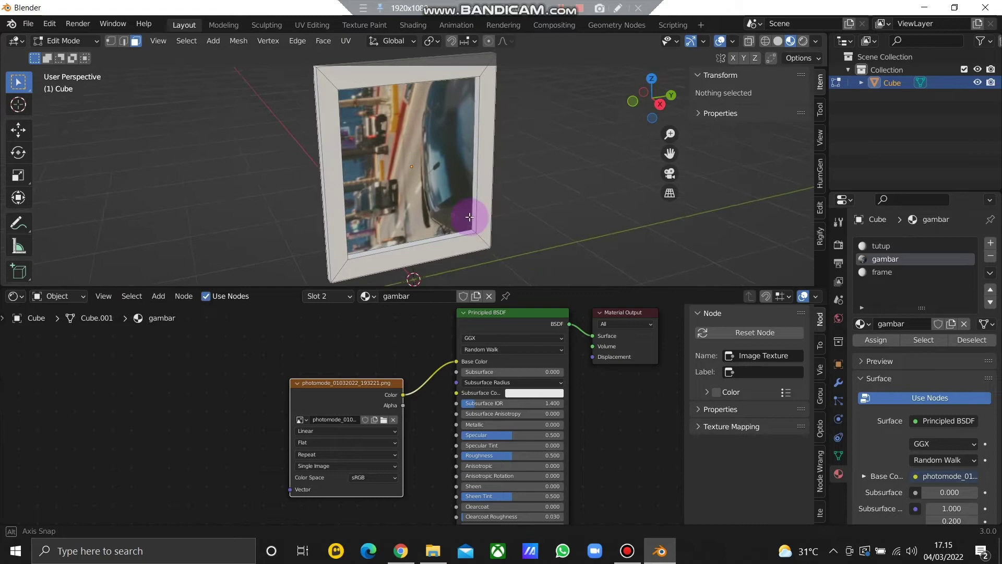
pyautogui.click(21, 299)
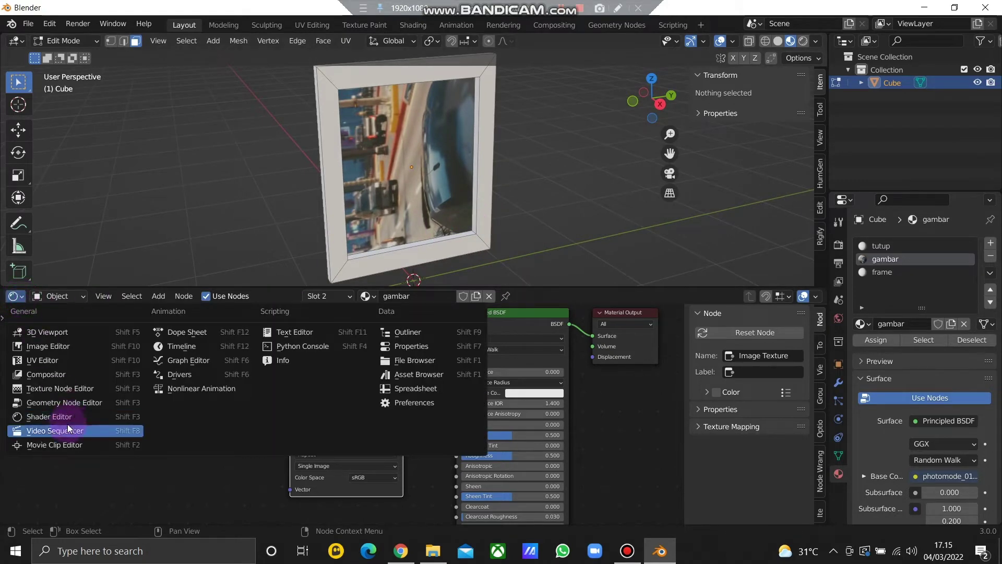
pyautogui.click(64, 365)
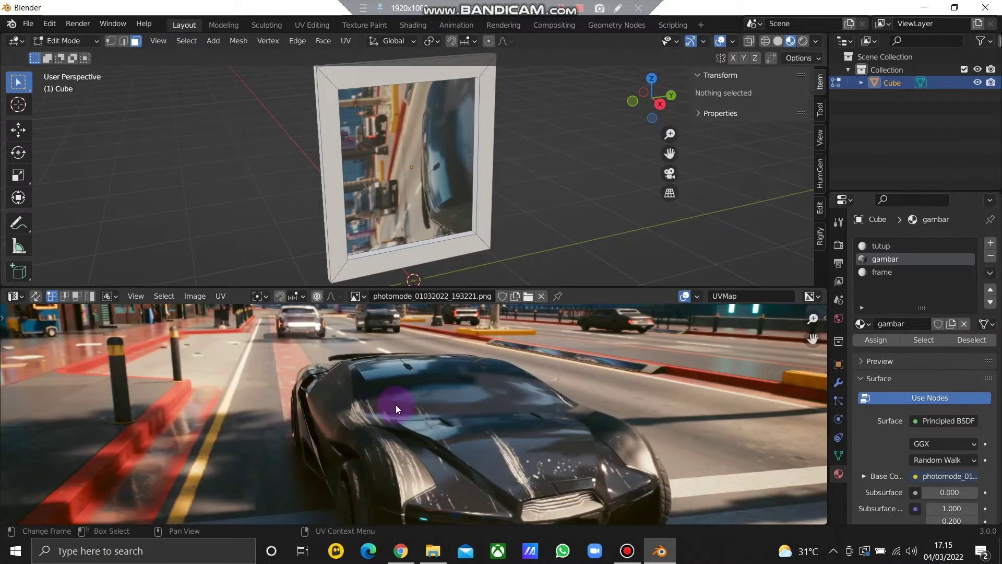
pyautogui.scroll(-8, 418, 399)
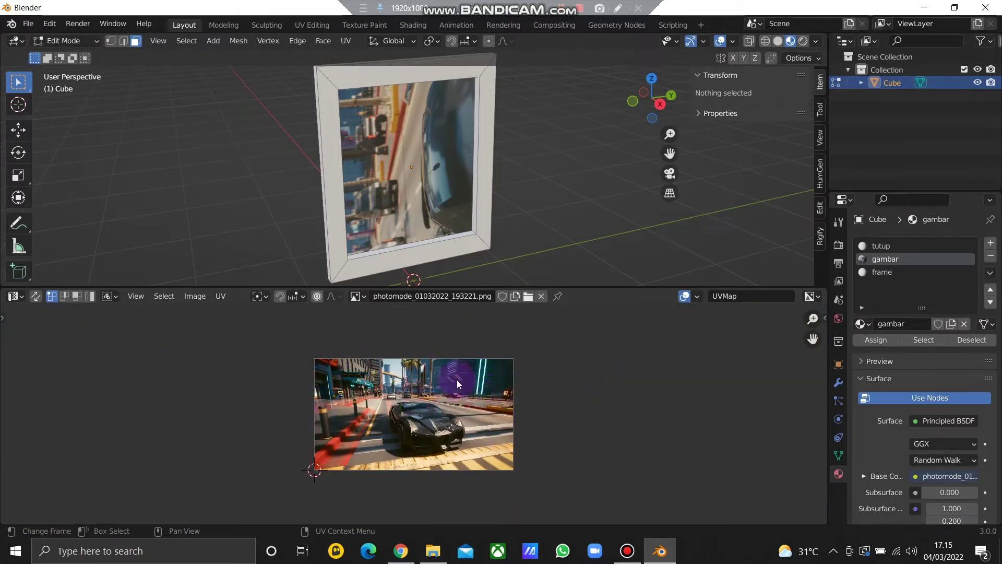
pyautogui.scroll(2, 468, 393)
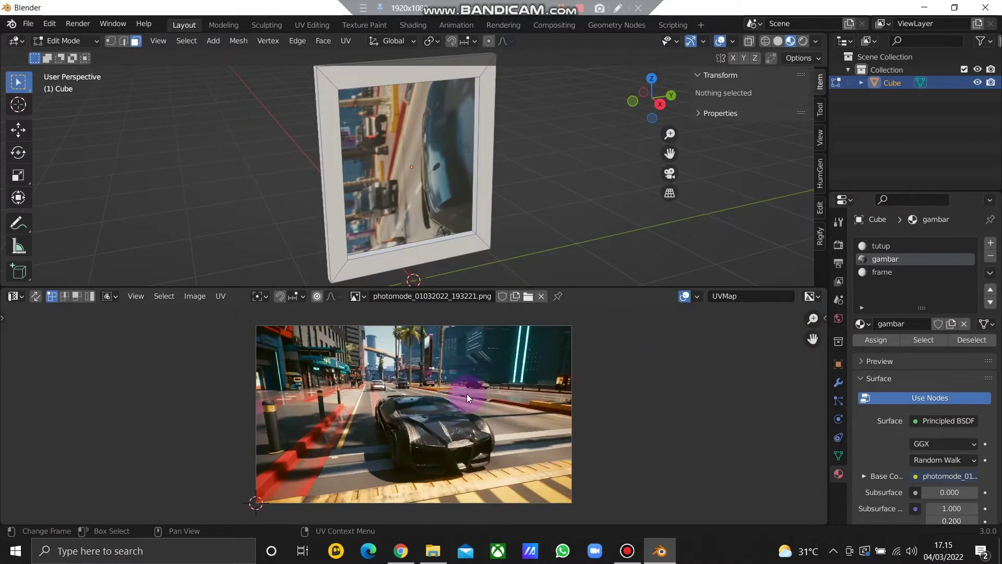
pyautogui.click(409, 140)
pyautogui.rightClick(408, 140)
pyautogui.click(442, 411)
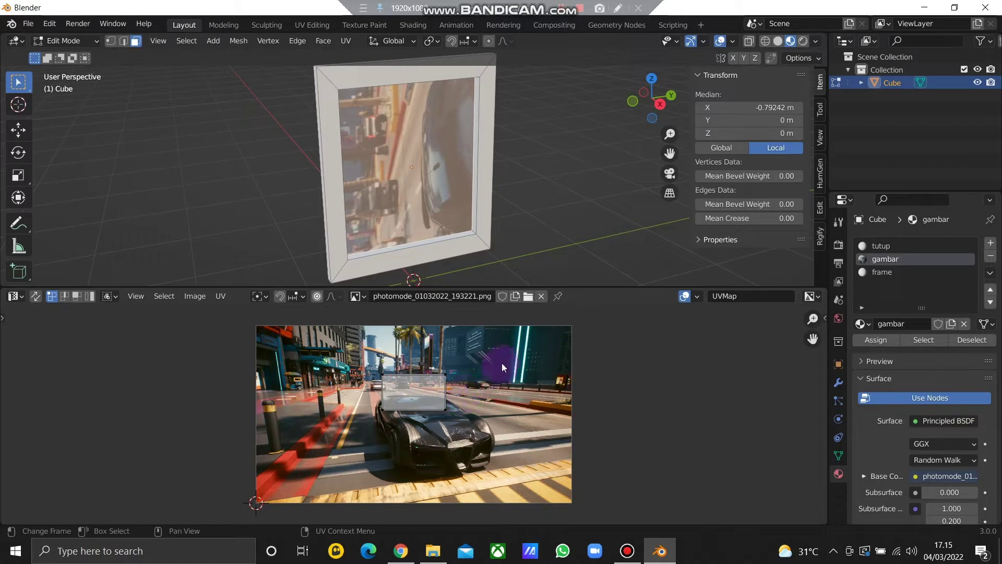
# Rotate the picture face's UVs by 90° and again by 180°
pyautogui.click(321, 422)
pyautogui.press('s')
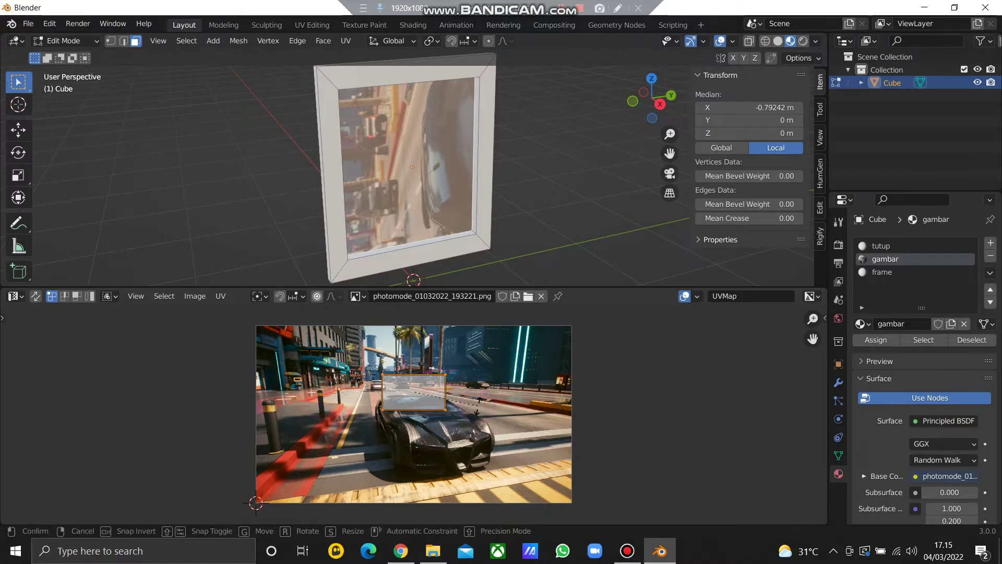
pyautogui.press('r')
pyautogui.write('90')
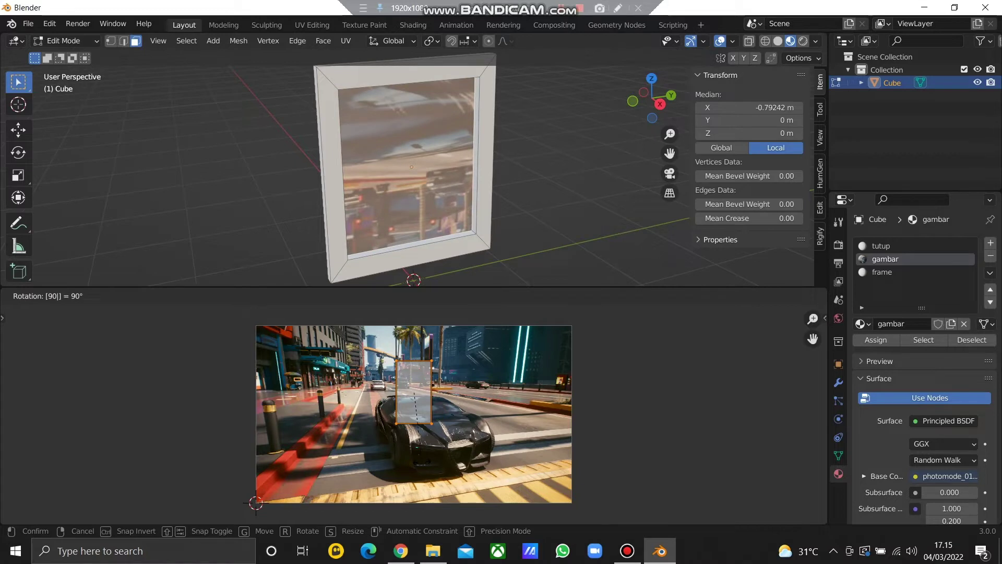
pyautogui.click(421, 458)
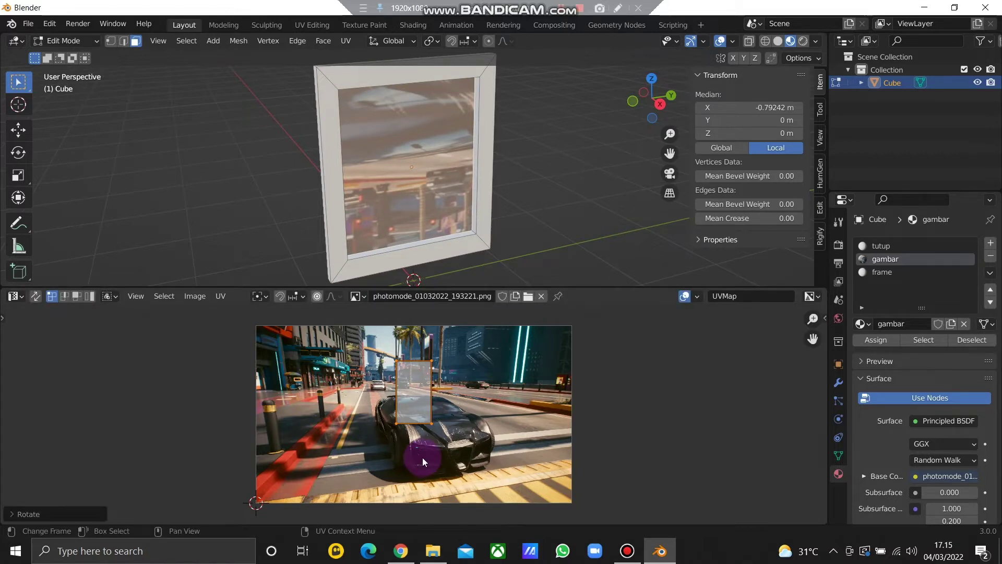
pyautogui.write('r180')
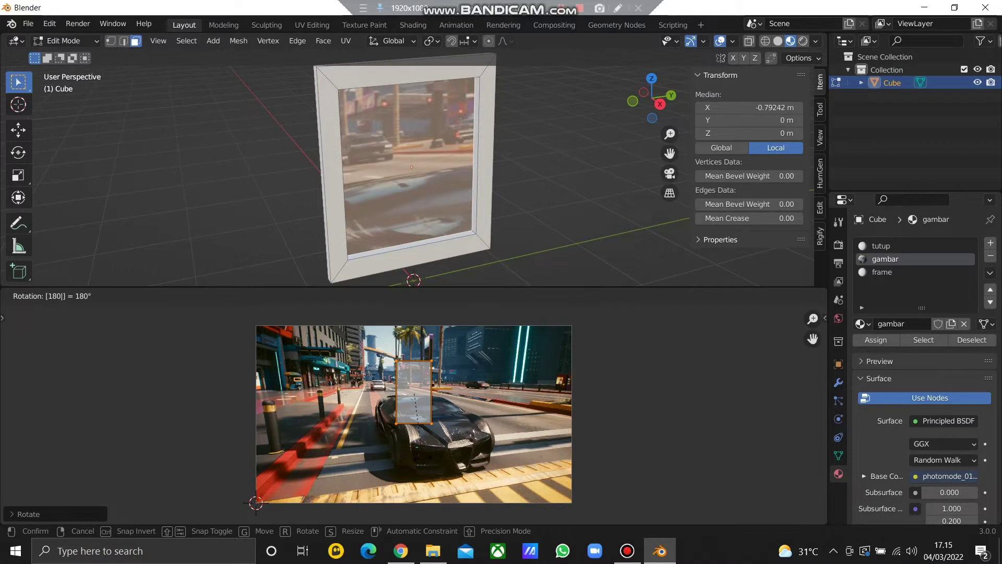
pyautogui.click(421, 457)
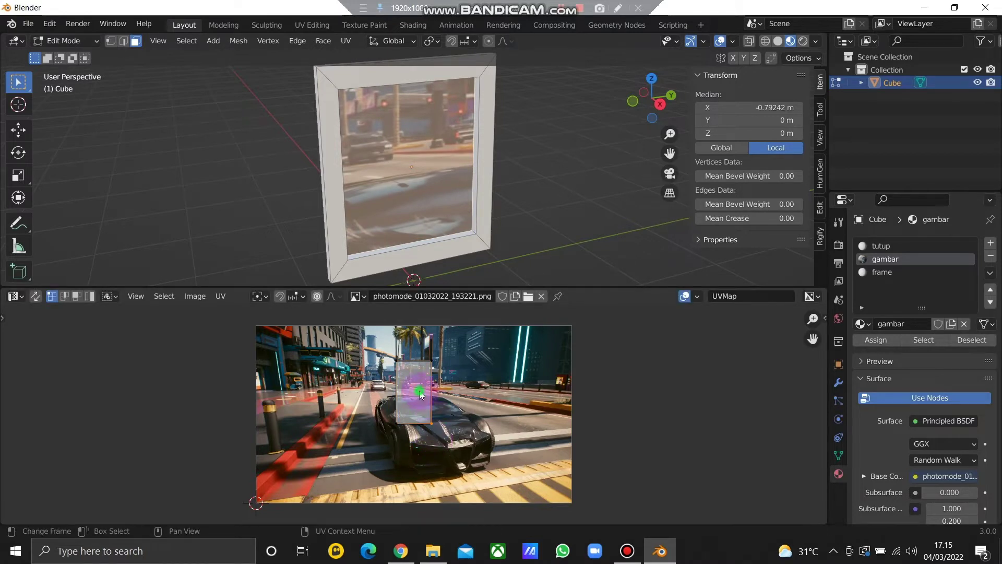
# Select all of the picture face's UVs and activate the Move tool in the UV Editor
pyautogui.press('a')
pyautogui.press('t')
pyautogui.click(21, 378)
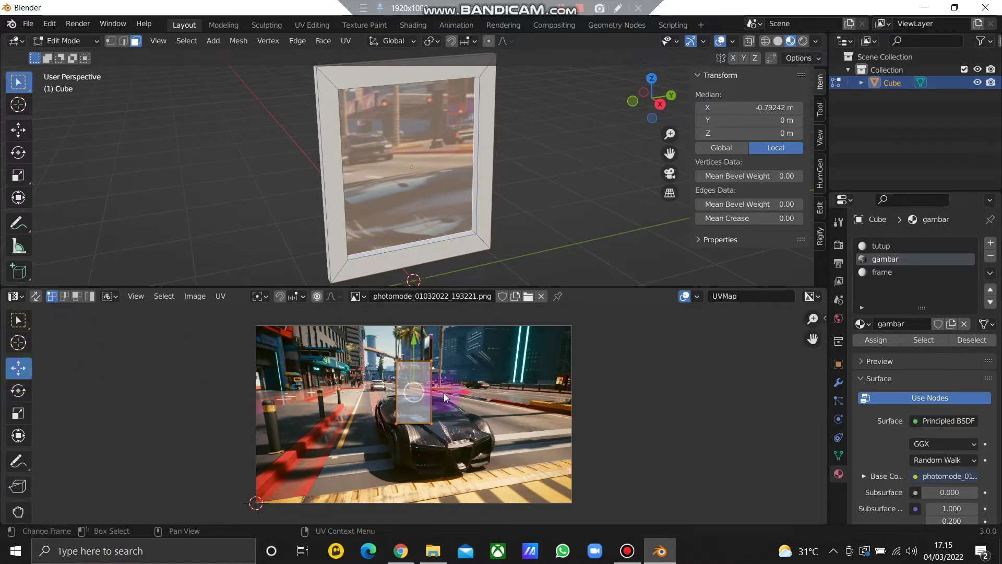
# Enlarge the picture face's UVs to nearly the image height and move them over the car
pyautogui.moveTo(445, 392); pyautogui.dragTo(441, 404)
pyautogui.press('s')
pyautogui.click(408, 412)
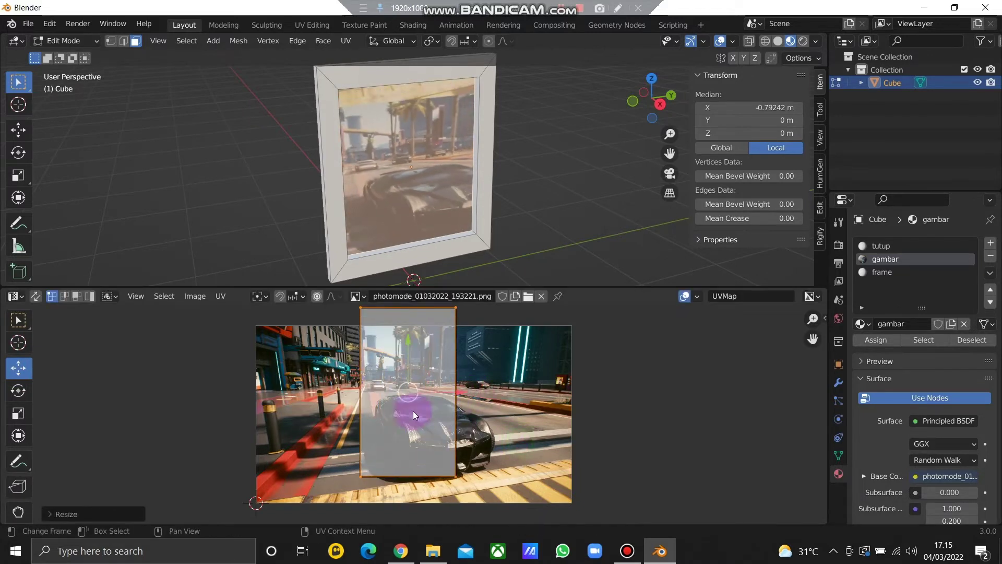
pyautogui.moveTo(408, 397); pyautogui.dragTo(422, 421)
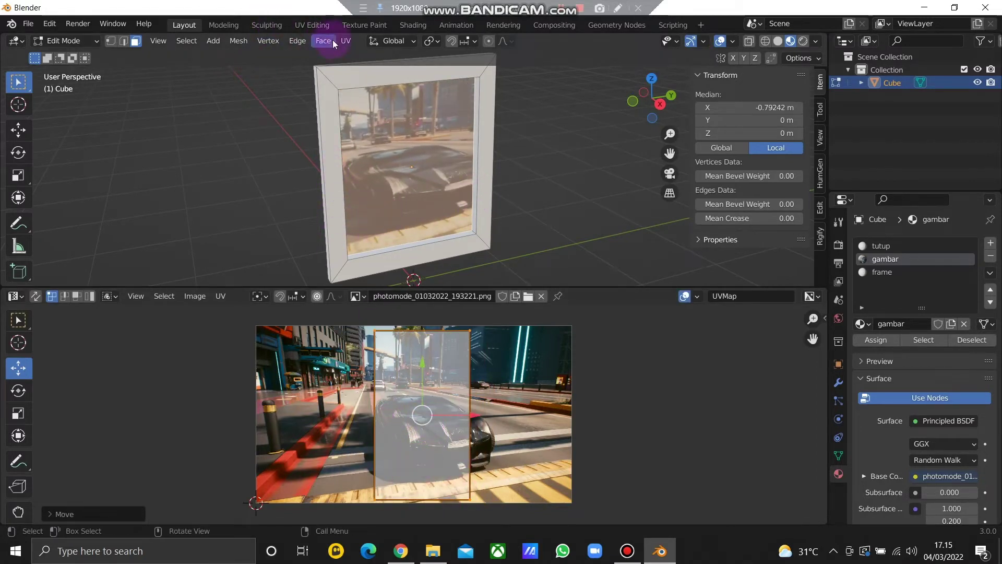
# Unwrap the picture face, move its UVs over the car in the image and scale them to about 0.8
pyautogui.click(345, 40)
pyautogui.click(386, 56)
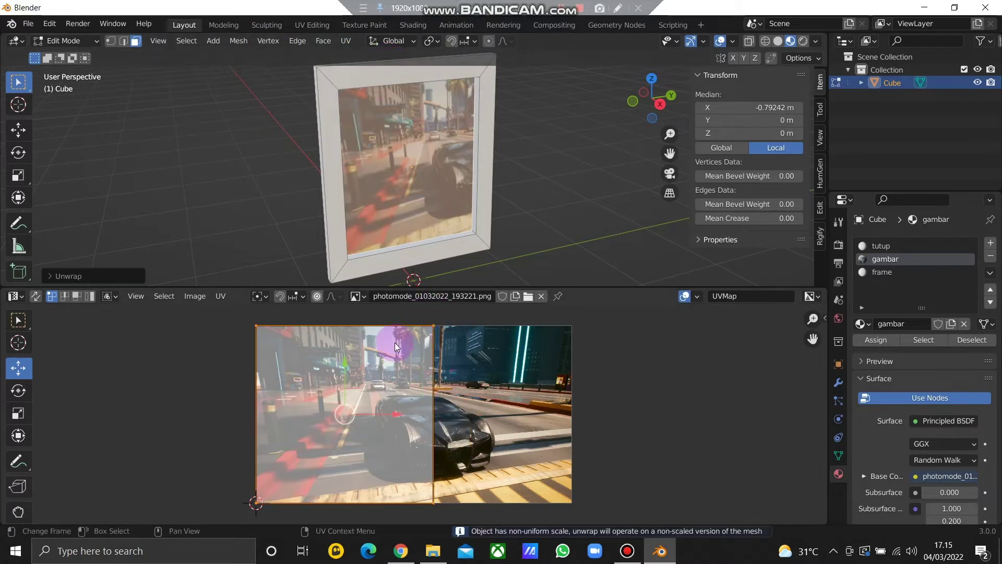
pyautogui.moveTo(380, 411); pyautogui.dragTo(470, 419)
pyautogui.moveTo(496, 224)
pyautogui.mouseDown(button='middle')
pyautogui.moveTo(424, 183)
pyautogui.moveTo(374, 181)
pyautogui.moveTo(431, 205)
pyautogui.moveTo(483, 196)
pyautogui.moveTo(500, 205)
pyautogui.mouseUp(button='middle')
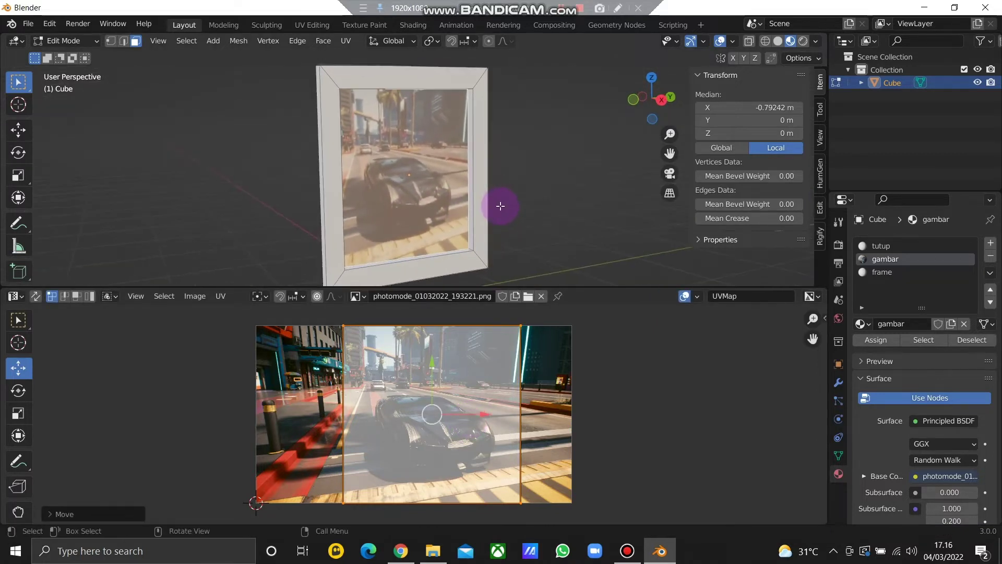
pyautogui.press('s')
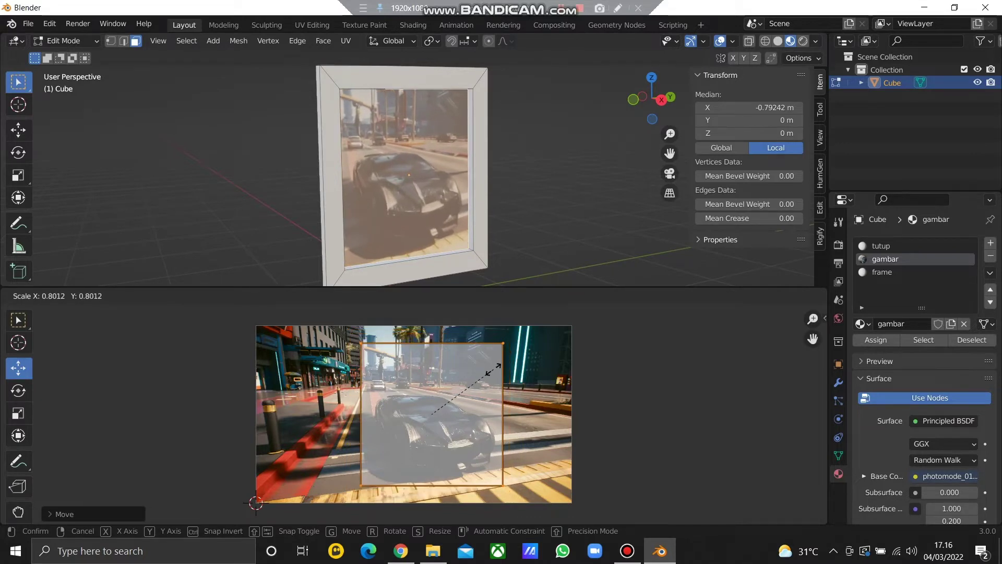
pyautogui.click(493, 370)
# Deselect the picture face and change the UV Editor area back to a Shader Editor
pyautogui.moveTo(511, 240); pyautogui.dragTo(477, 230, button='middle')
pyautogui.click(602, 233)
pyautogui.moveTo(602, 233); pyautogui.dragTo(578, 259, button='middle')
pyautogui.scroll(-2, 522, 240)
pyautogui.scroll(4, 522, 240)
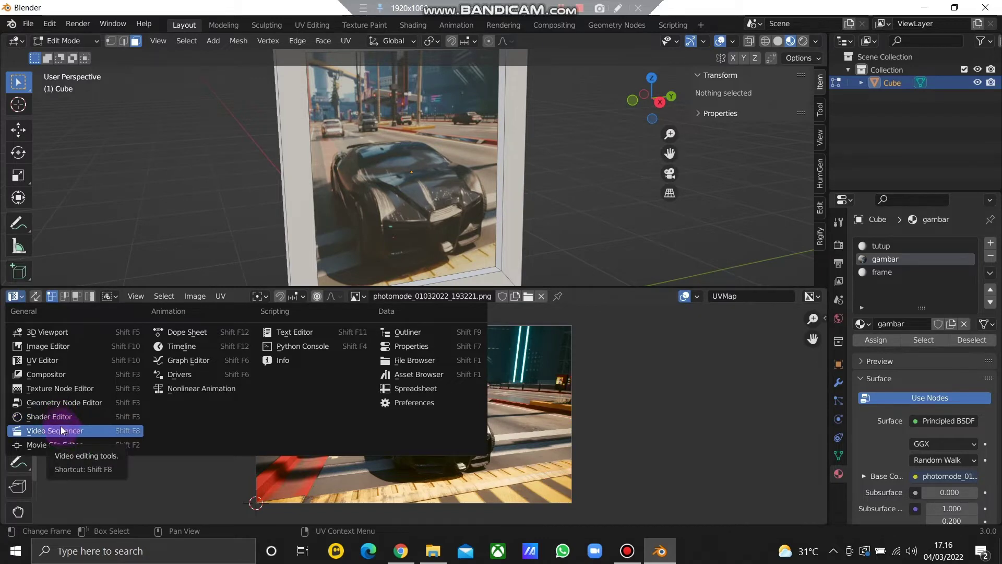
pyautogui.click(59, 417)
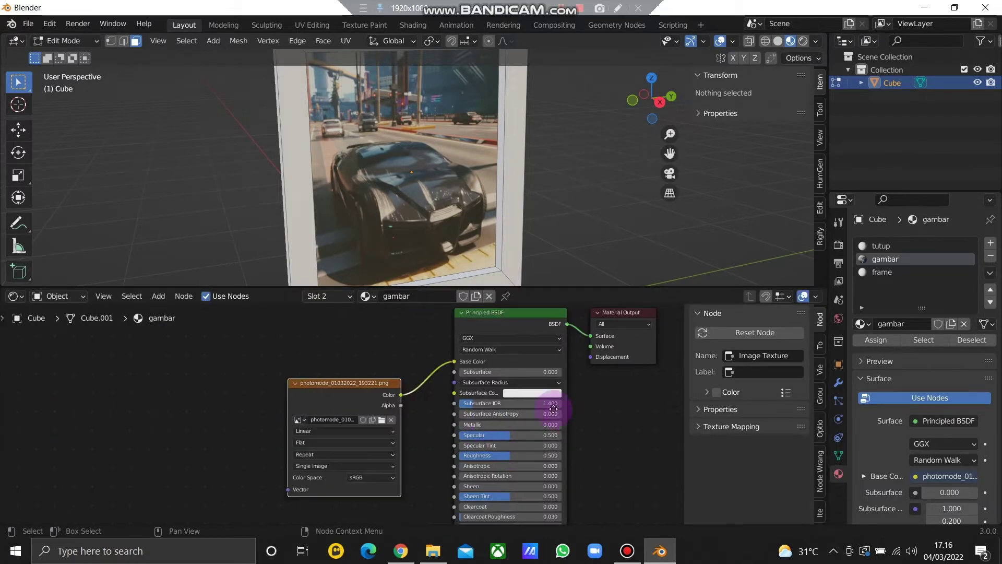
# Set the gambar material's Specular, Roughness and Clearcoat Roughness to 0 and its Sheen Tint to 0.489
pyautogui.scroll(3, 444, 445)
pyautogui.moveTo(471, 415); pyautogui.dragTo(405, 417)
pyautogui.moveTo(455, 389); pyautogui.dragTo(405, 389)
pyautogui.moveTo(438, 345); pyautogui.dragTo(471, 358)
pyautogui.scroll(-1, 552, 402)
pyautogui.scroll(1, 540, 415)
pyautogui.moveTo(543, 437); pyautogui.dragTo(511, 389, button='middle')
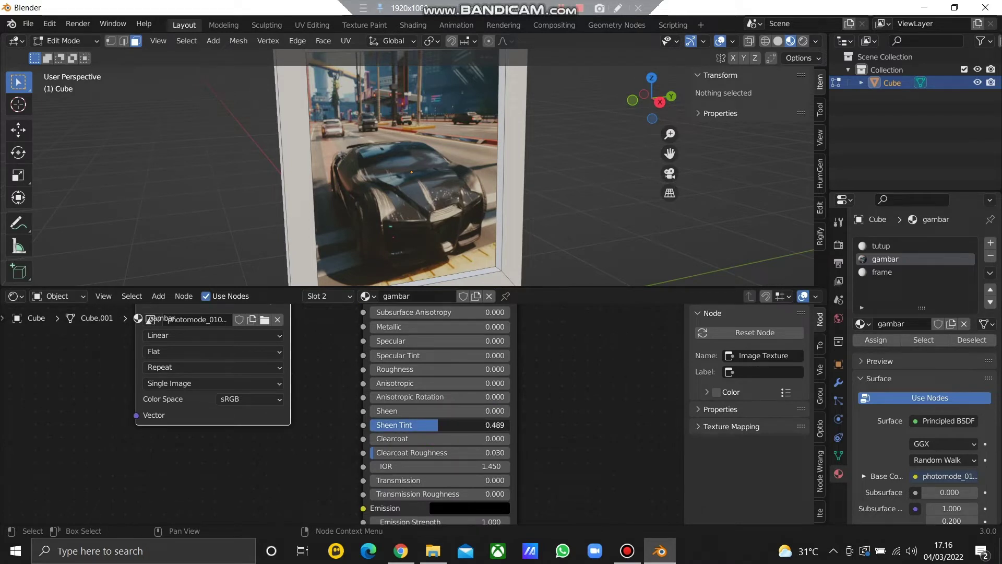
pyautogui.moveTo(468, 452)
pyautogui.mouseDown()
pyautogui.moveTo(542, 452)
pyautogui.moveTo(455, 452)
pyautogui.mouseUp()
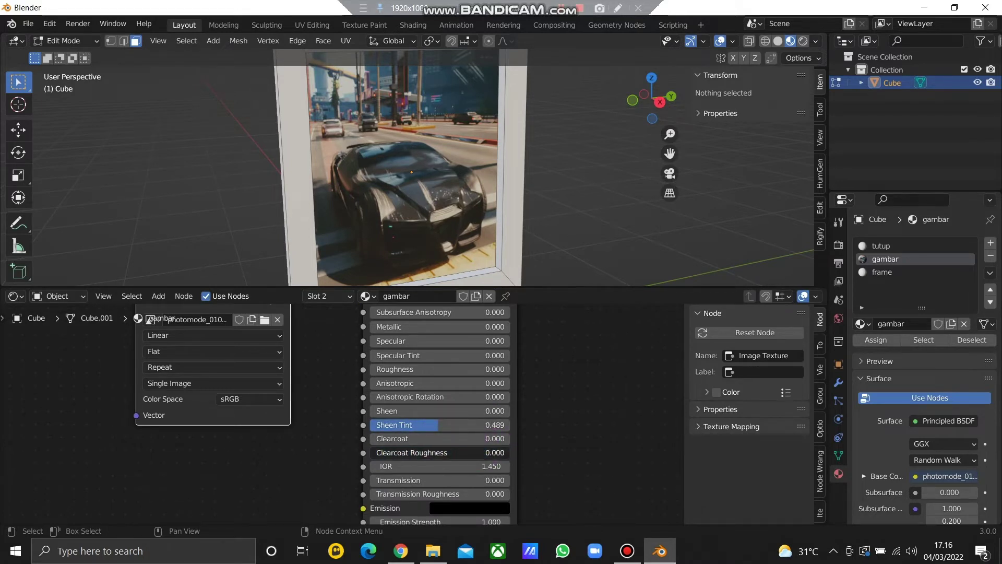
# Select the inner face on the frame's back and set the tutup material's Base Color to a light yellow
pyautogui.moveTo(465, 258); pyautogui.dragTo(480, 201, button='middle')
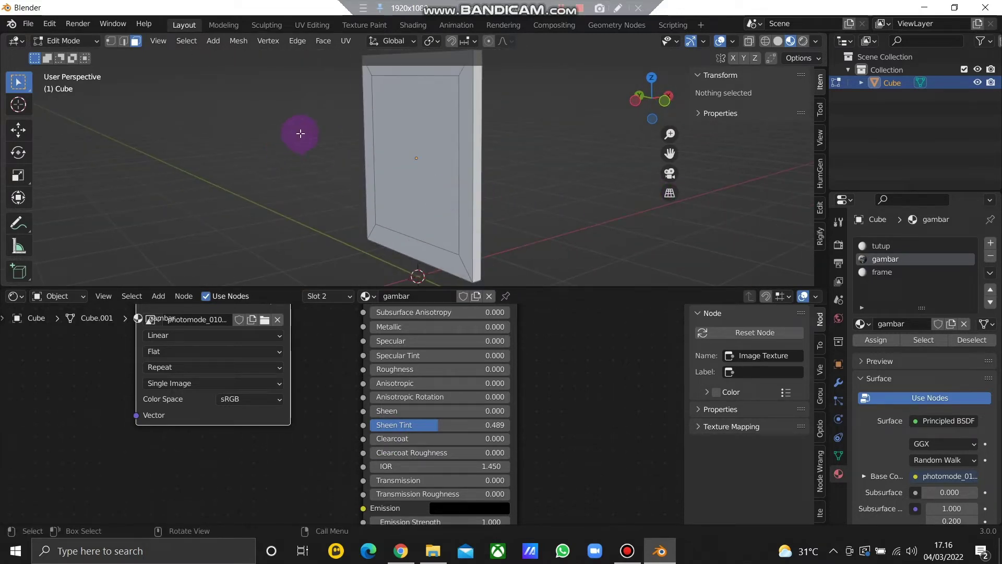
pyautogui.click(425, 146)
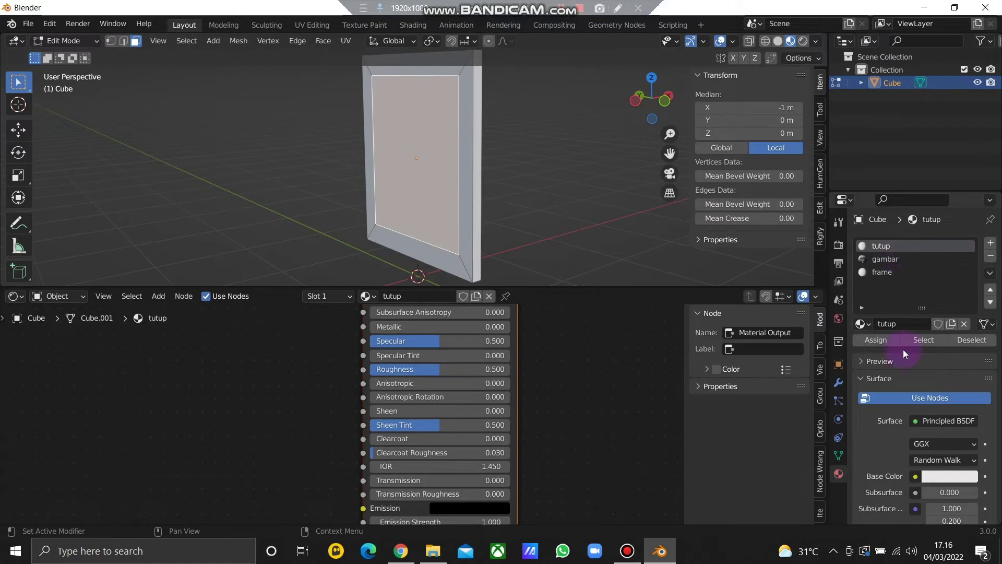
pyautogui.click(934, 478)
pyautogui.moveTo(906, 349); pyautogui.dragTo(882, 357)
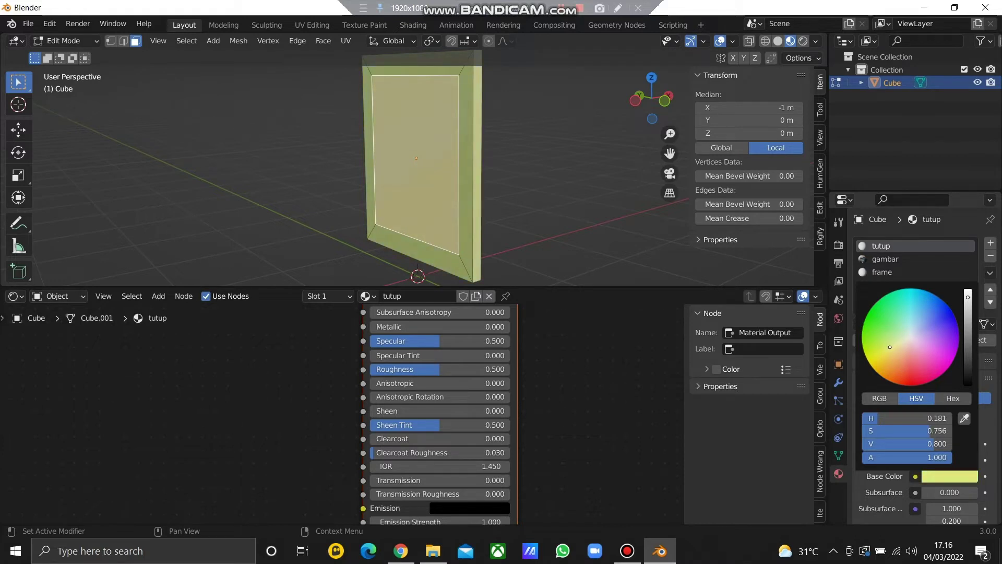
# Check which faces use the tutup and frame materials by selecting and deselecting faces through their material slots
pyautogui.moveTo(468, 222); pyautogui.dragTo(338, 218, button='middle')
pyautogui.press('s')
pyautogui.click(389, 211)
pyautogui.moveTo(566, 194); pyautogui.dragTo(432, 201, button='middle')
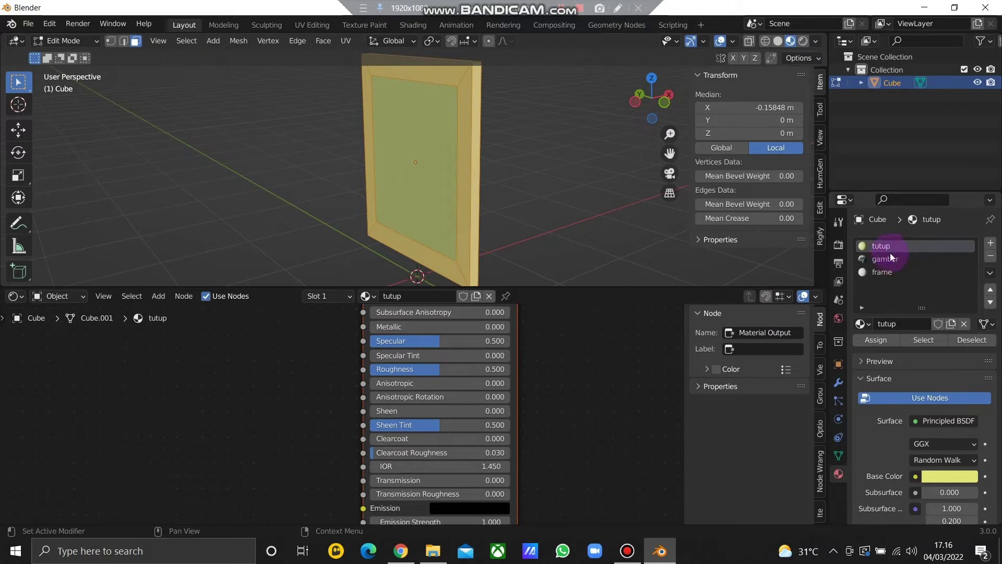
pyautogui.click(913, 339)
pyautogui.moveTo(506, 209); pyautogui.dragTo(465, 205, button='middle')
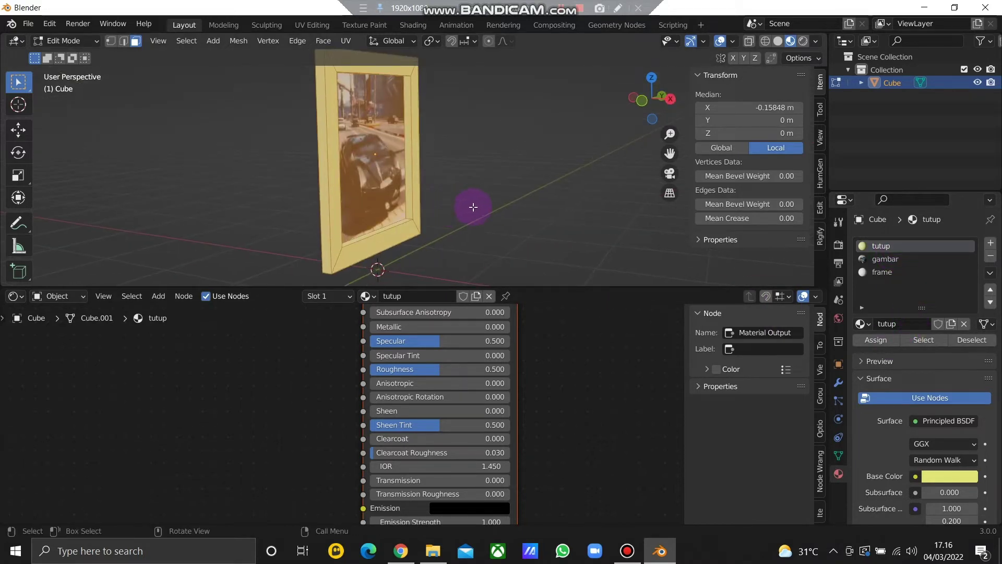
pyautogui.click(480, 204)
pyautogui.click(922, 340)
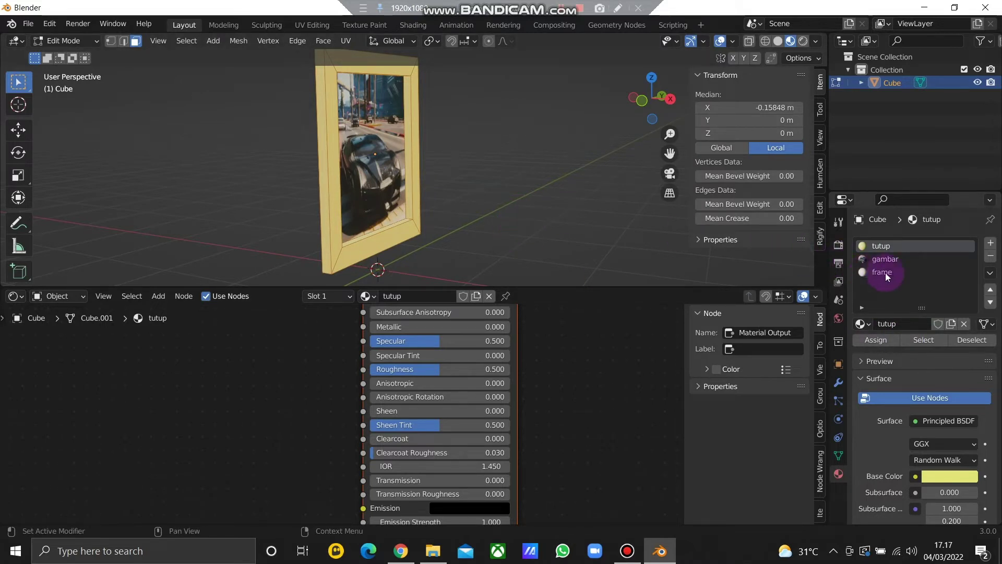
pyautogui.click(882, 272)
pyautogui.click(920, 341)
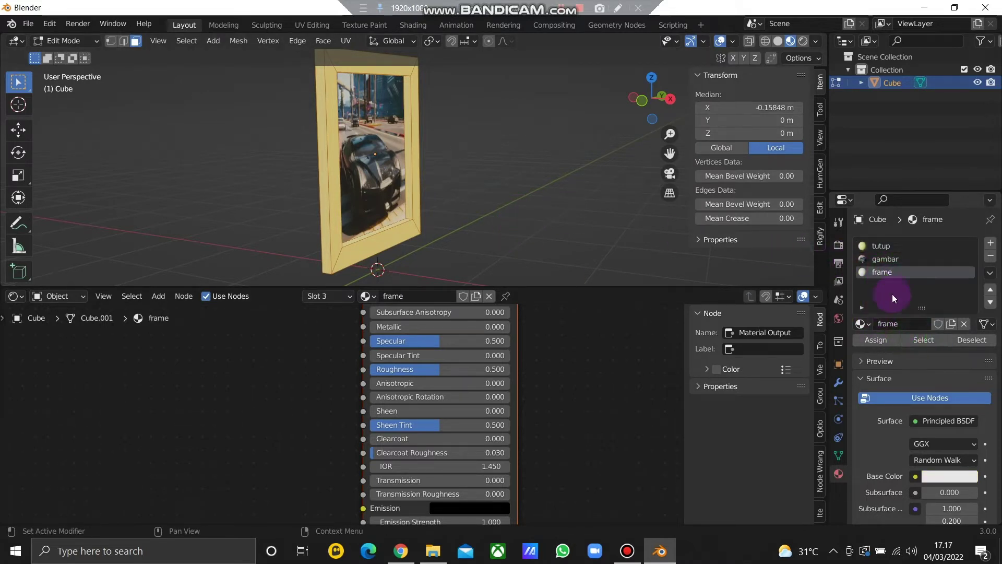
pyautogui.click(890, 249)
pyautogui.click(965, 342)
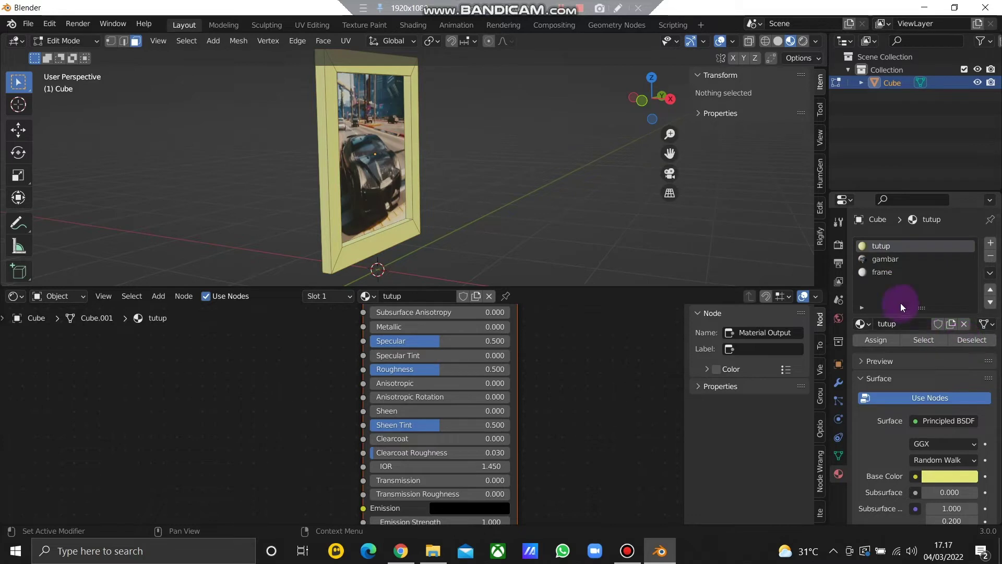
# Assign the frame material to all faces except the inner back face and the picture face
pyautogui.click(896, 272)
pyautogui.moveTo(504, 244); pyautogui.dragTo(569, 237, button='middle')
pyautogui.press('a')
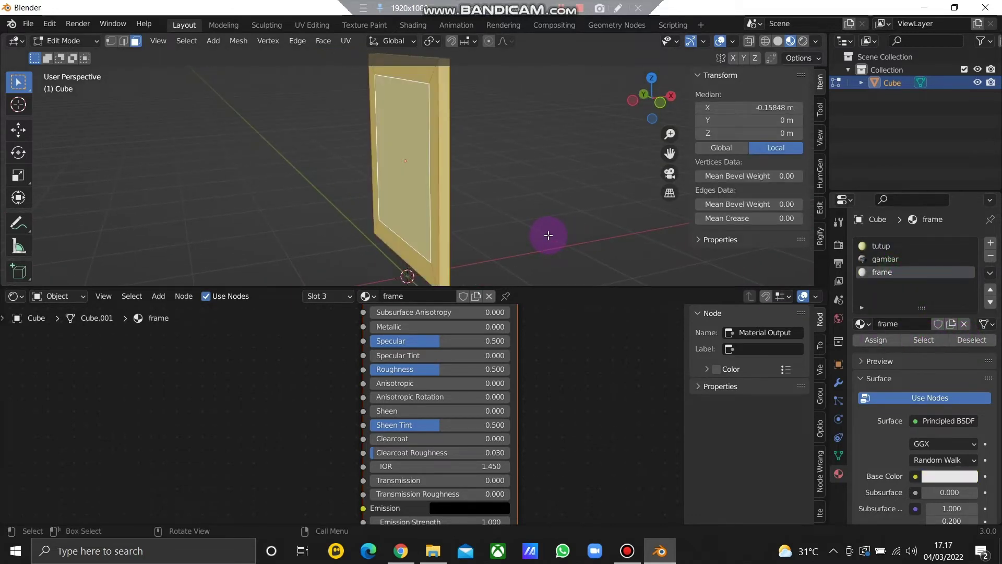
pyautogui.click(418, 186)
pyautogui.keyDown('shift'); pyautogui.moveTo(476, 208); pyautogui.dragTo(232, 219, button='middle'); pyautogui.keyUp('shift')
pyautogui.keyDown('shift'); pyautogui.click(347, 174); pyautogui.keyUp('shift')
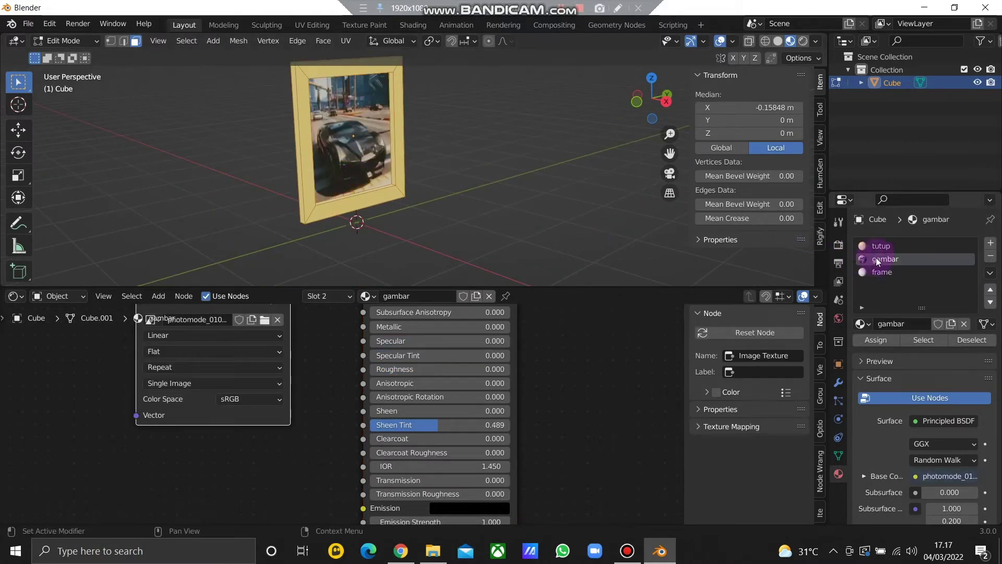
pyautogui.click(879, 340)
pyautogui.click(441, 170)
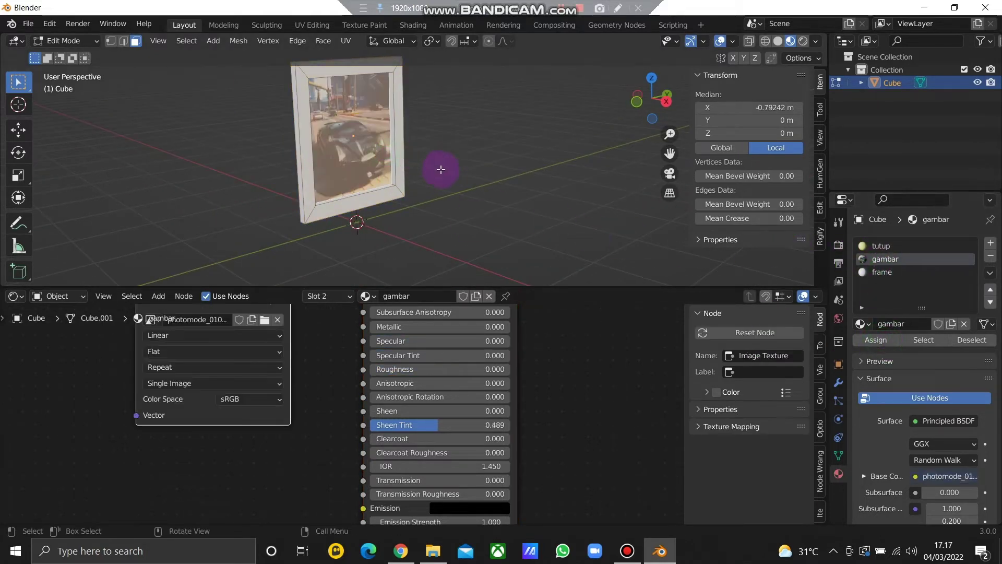
# Shrink the Shader Editor area to enlarge the 3D view and view the picture frame from the front
pyautogui.moveTo(443, 170)
pyautogui.mouseDown(button='middle')
pyautogui.moveTo(604, 157)
pyautogui.moveTo(318, 192)
pyautogui.moveTo(528, 177)
pyautogui.moveTo(336, 226)
pyautogui.moveTo(369, 207)
pyautogui.moveTo(487, 265)
pyautogui.moveTo(474, 220)
pyautogui.mouseUp(button='middle')
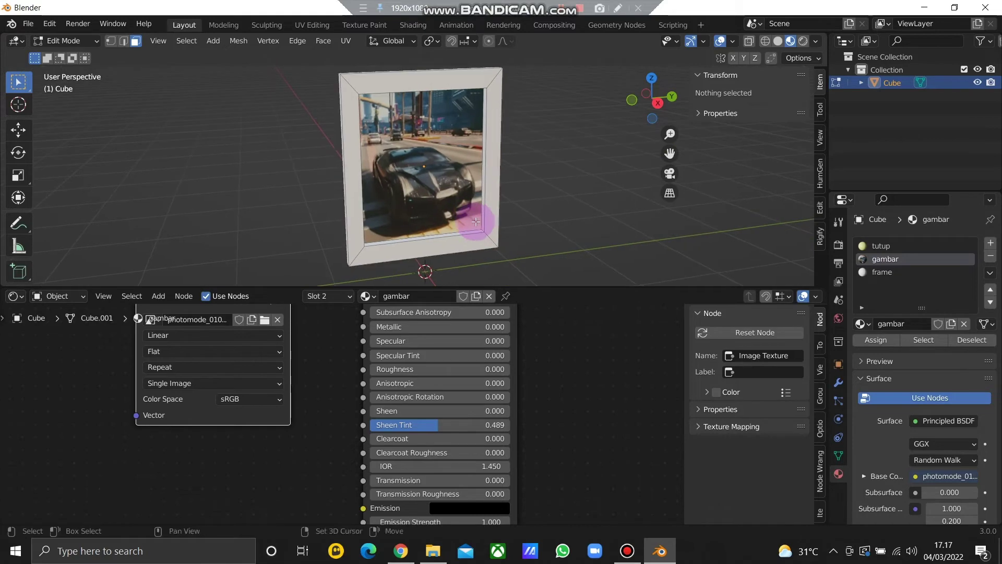
pyautogui.moveTo(530, 286); pyautogui.dragTo(571, 509)
pyautogui.moveTo(558, 428); pyautogui.dragTo(572, 400, button='middle')
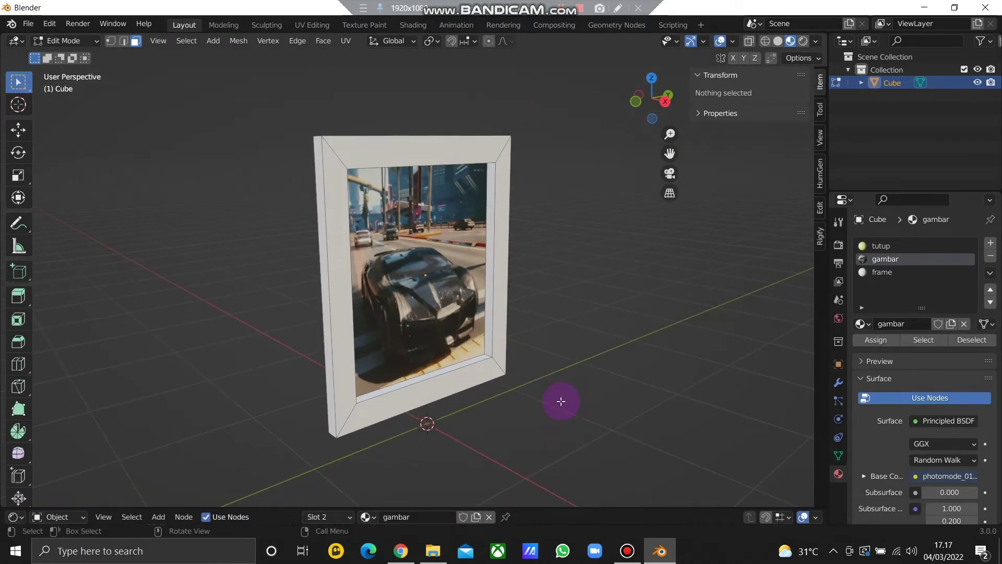
pyautogui.hotkey('shift', 'a')
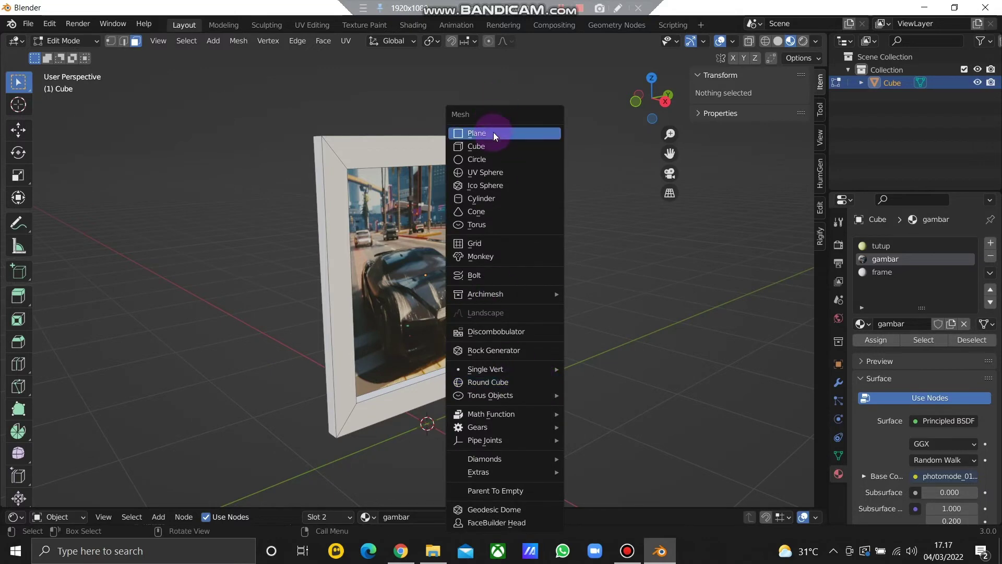
pyautogui.click(490, 147)
pyautogui.moveTo(516, 208); pyautogui.dragTo(546, 269, button='middle')
pyautogui.moveTo(514, 331)
pyautogui.mouseDown(button='middle')
pyautogui.moveTo(449, 303)
pyautogui.moveTo(524, 319)
pyautogui.mouseUp(button='middle')
pyautogui.scroll(-4, 452, 310)
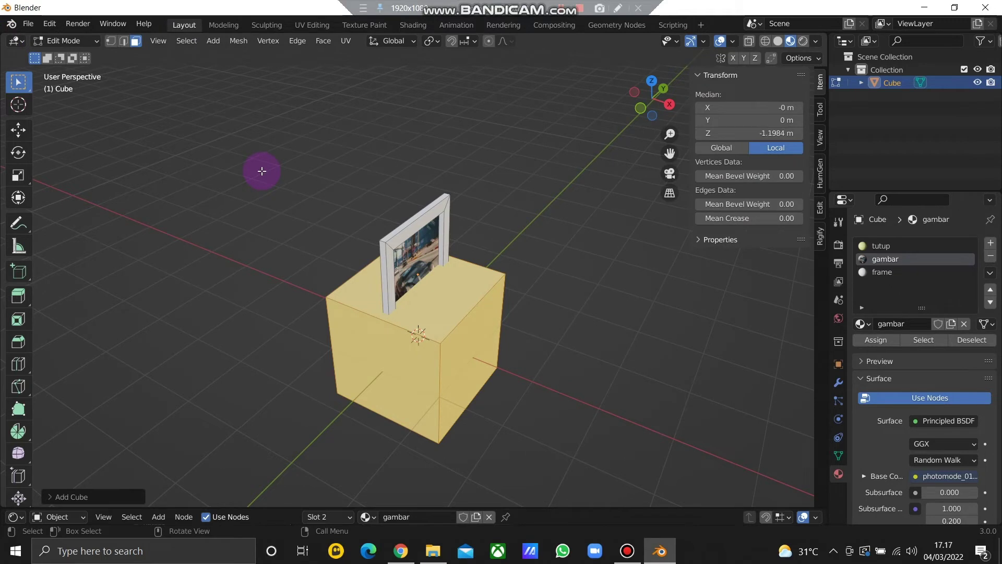
pyautogui.press('x')
pyautogui.press('x')
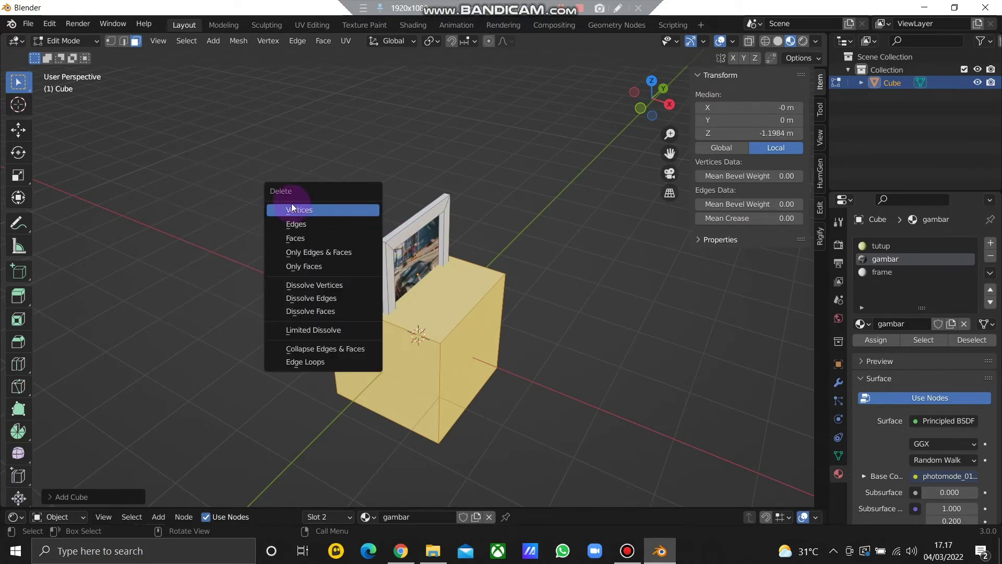
pyautogui.click(325, 208)
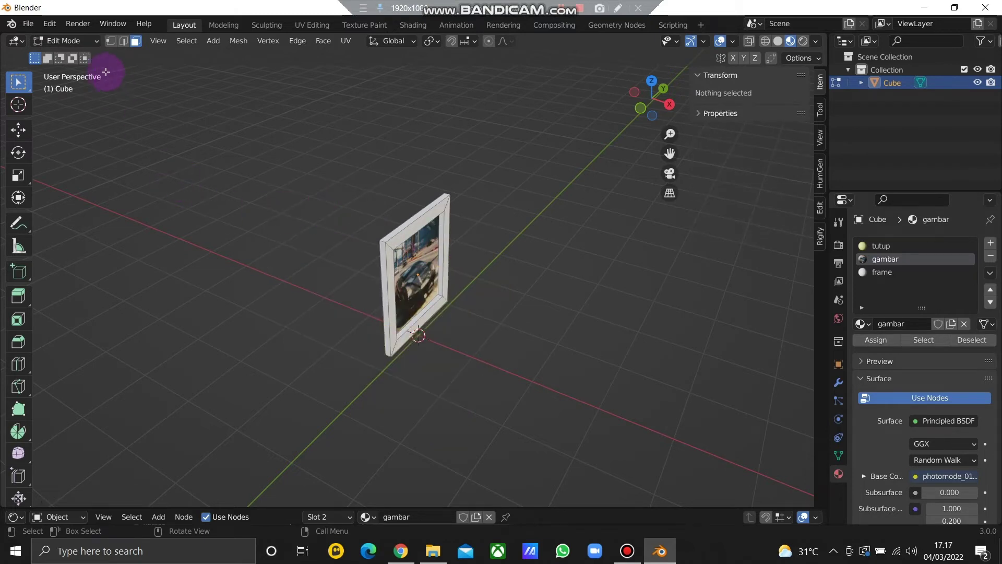
# Switch to Object Mode and add a cube as a separate object for the wall
pyautogui.click(79, 43)
pyautogui.click(78, 54)
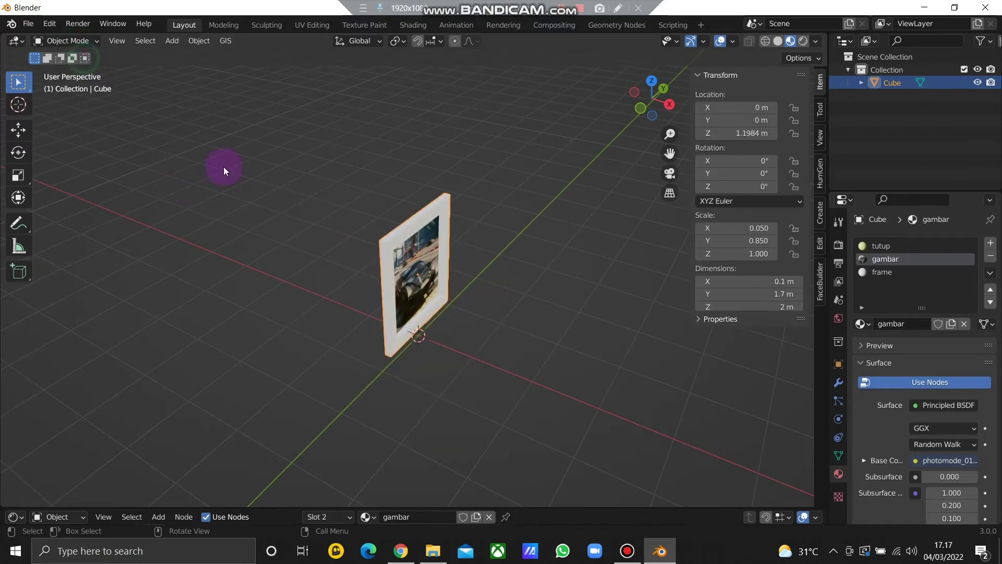
pyautogui.hotkey('shift', 'a')
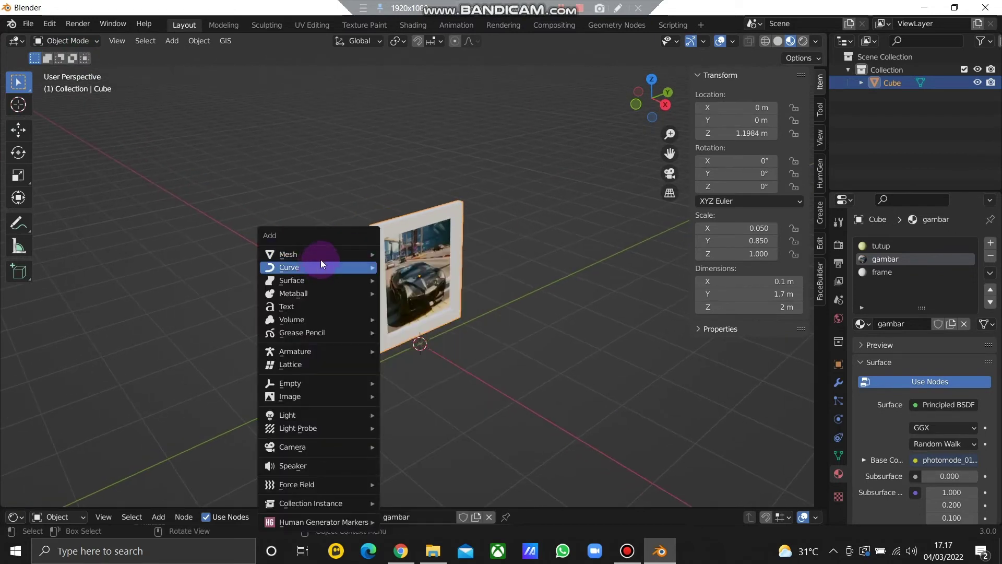
pyautogui.moveTo(313, 254)
pyautogui.click(426, 267)
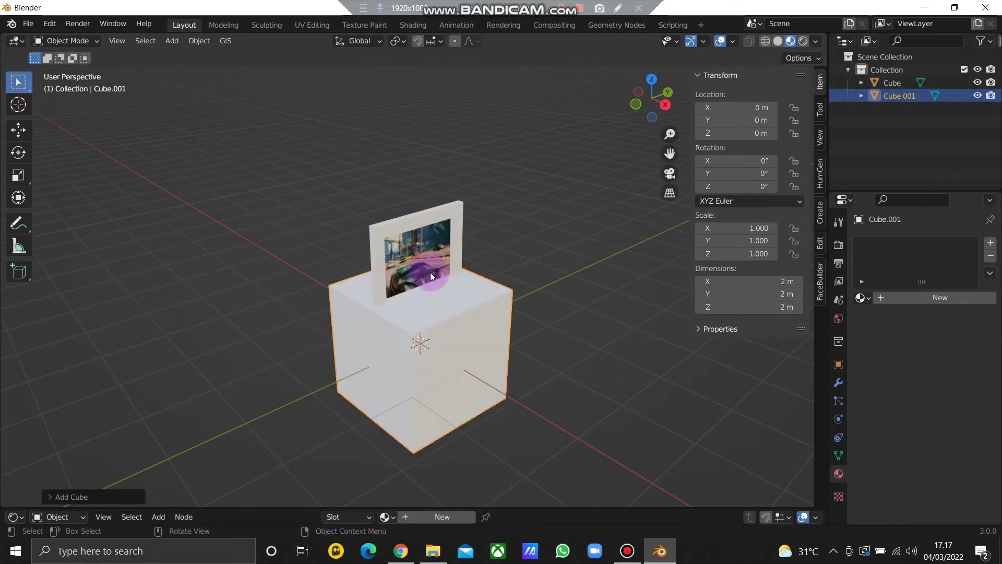
# Set the new cube's dimensions to 0.8 m in X, 6.8 m in Y and 4.5 m in Z
pyautogui.click(747, 280)
pyautogui.write('0.8')
pyautogui.press('Return')
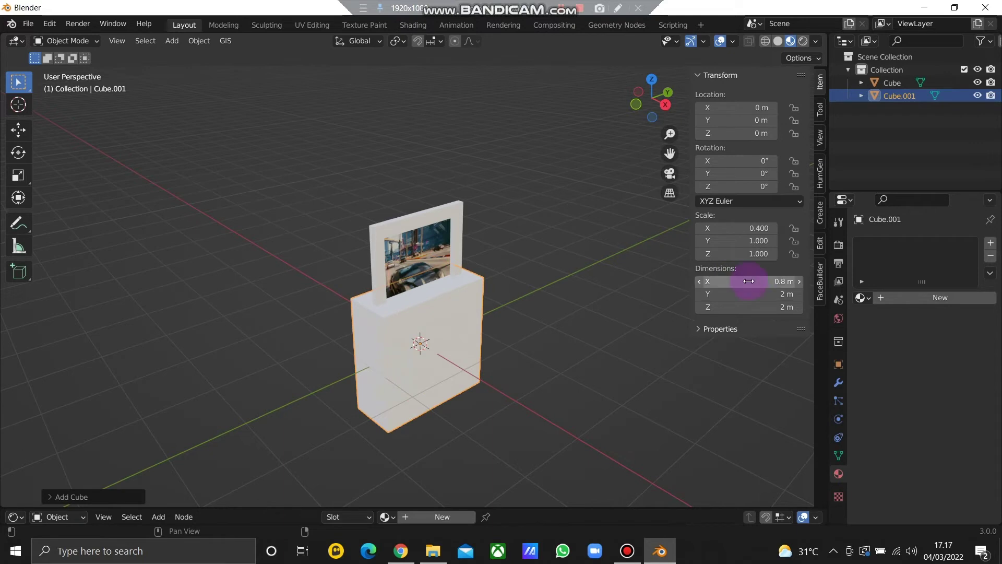
pyautogui.moveTo(746, 294); pyautogui.dragTo(720, 307)
pyautogui.click(747, 307)
pyautogui.write('10.7')
pyautogui.press('Return')
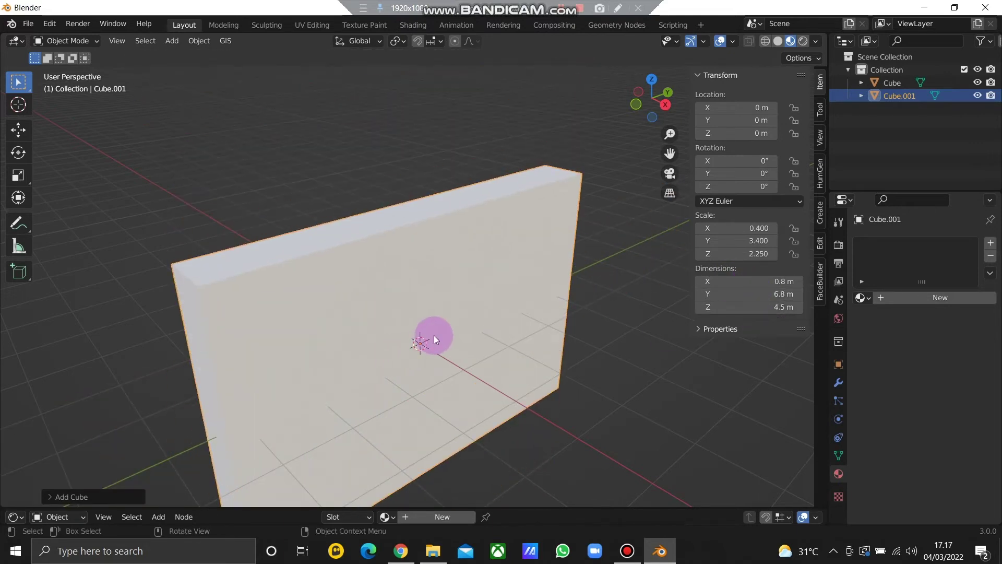
# Raise the wall about 2.2 m along Z and shift it about -0.47 m along X, behind the picture frame
pyautogui.press('g')
pyautogui.press('z')
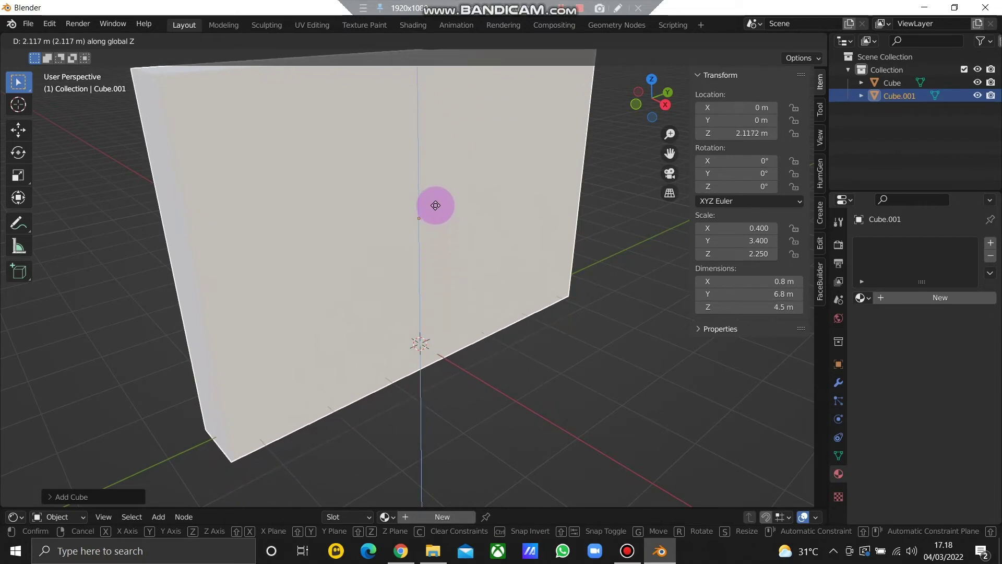
pyautogui.click(436, 204)
pyautogui.moveTo(465, 277); pyautogui.dragTo(496, 289, button='middle')
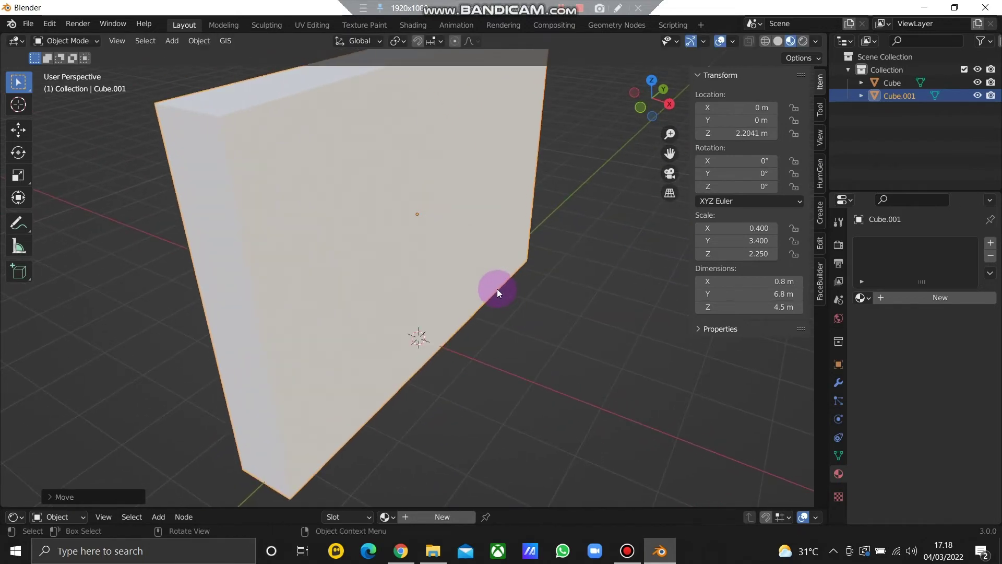
pyautogui.press('g')
pyautogui.press('x')
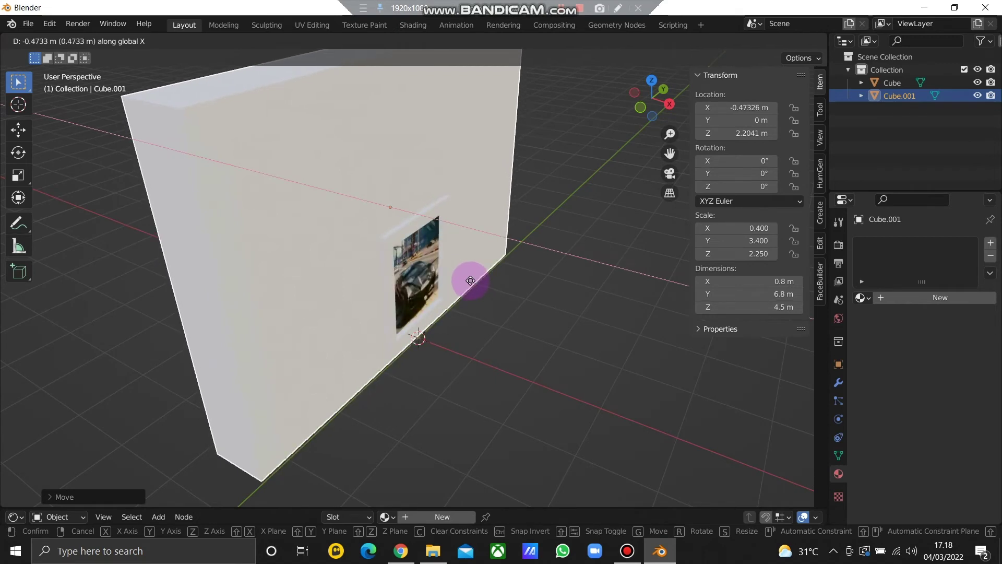
pyautogui.click(470, 281)
# Raise the picture frame along Z to about 2.46 m so it hangs on the wall
pyautogui.moveTo(454, 280); pyautogui.dragTo(439, 248, button='middle')
pyautogui.click(454, 246)
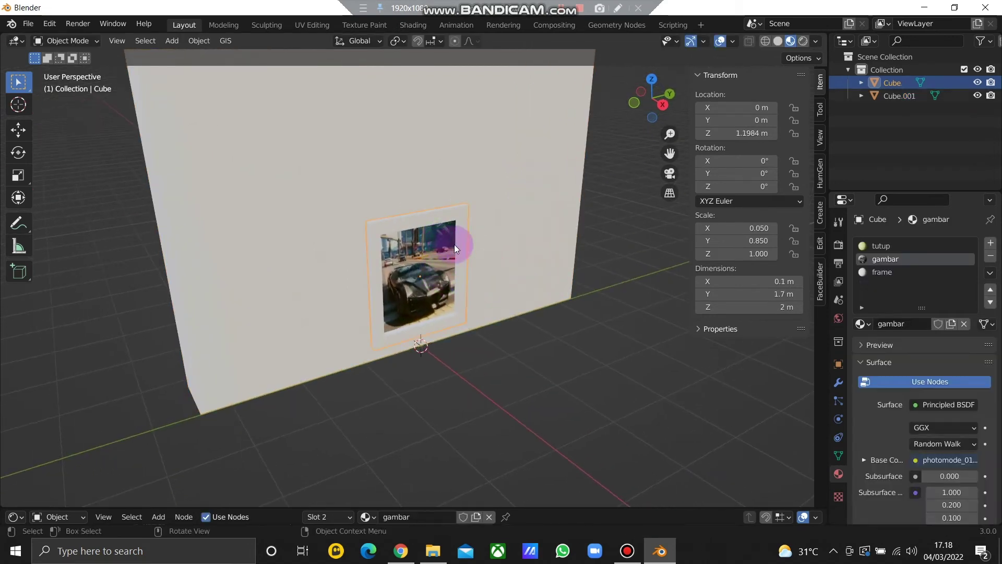
pyautogui.press('g')
pyautogui.press('z')
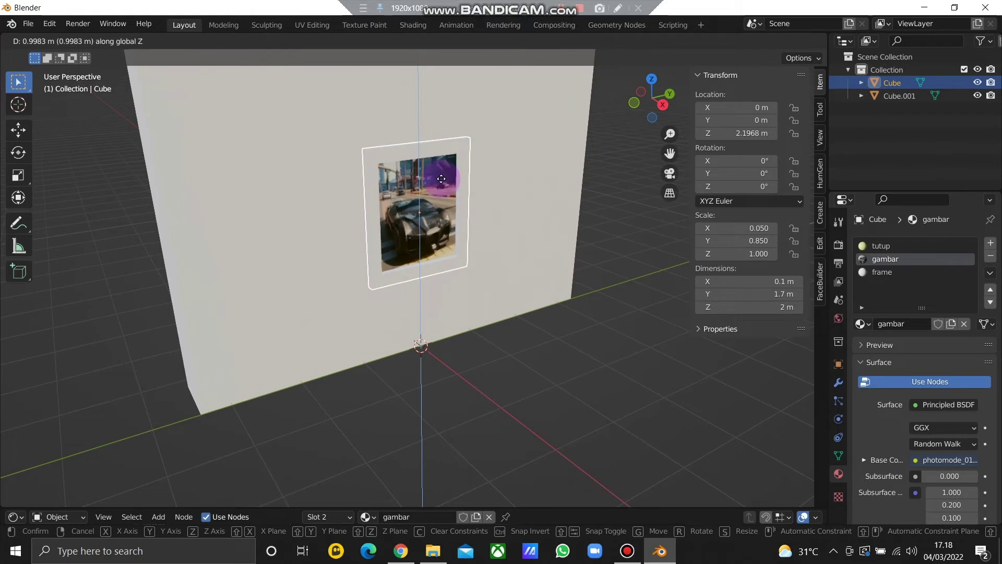
pyautogui.click(441, 161)
# Add a spot light and move it above and in front of the wall, to about X 1.14 m and Z 6.37 m
pyautogui.moveTo(441, 161); pyautogui.dragTo(495, 283, button='middle')
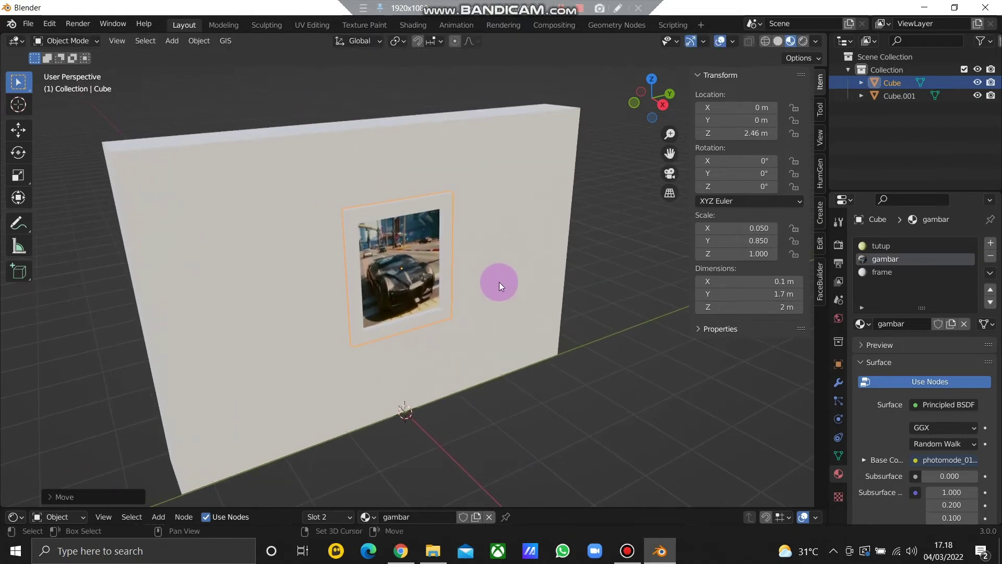
pyautogui.hotkey('shift', 'a')
pyautogui.moveTo(481, 412)
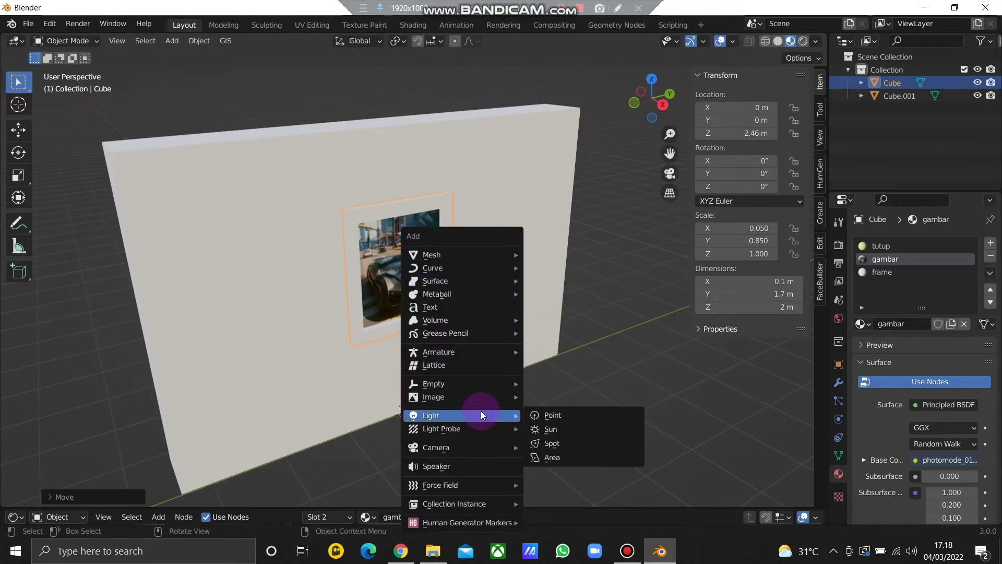
pyautogui.click(569, 445)
pyautogui.moveTo(509, 436); pyautogui.dragTo(496, 380, button='middle')
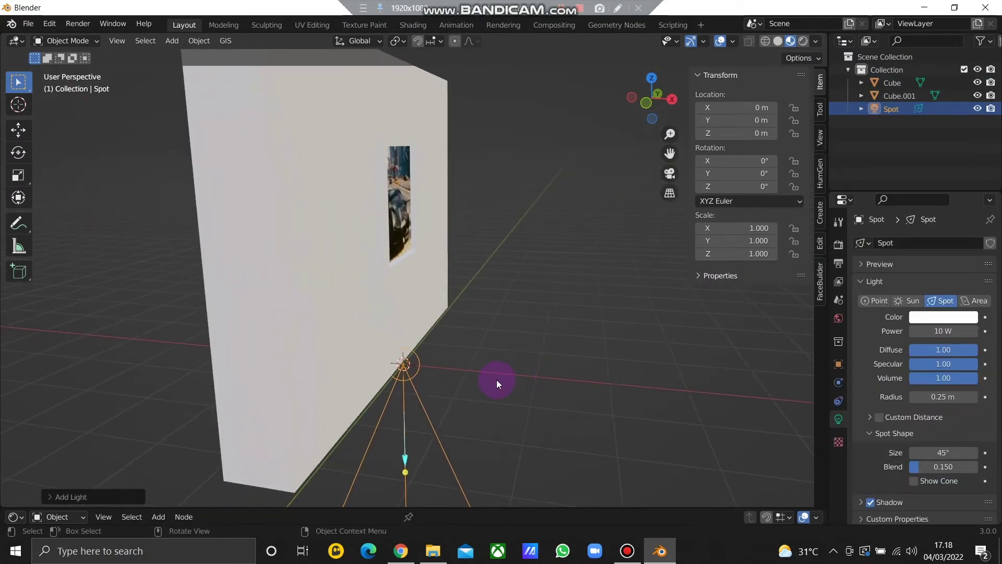
pyautogui.click(17, 133)
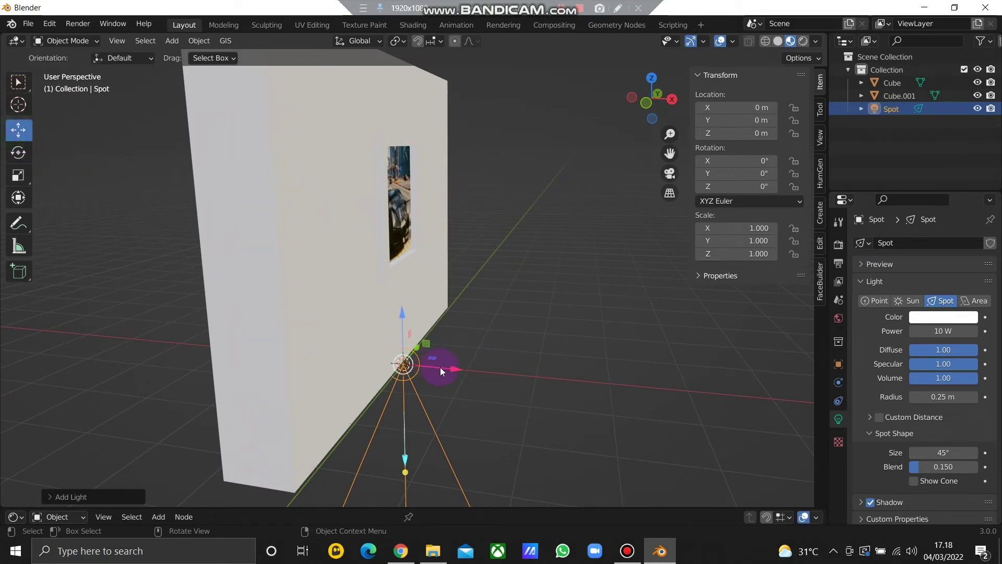
pyautogui.moveTo(440, 367); pyautogui.dragTo(436, 97)
pyautogui.moveTo(433, 334); pyautogui.dragTo(439, 139, button='middle')
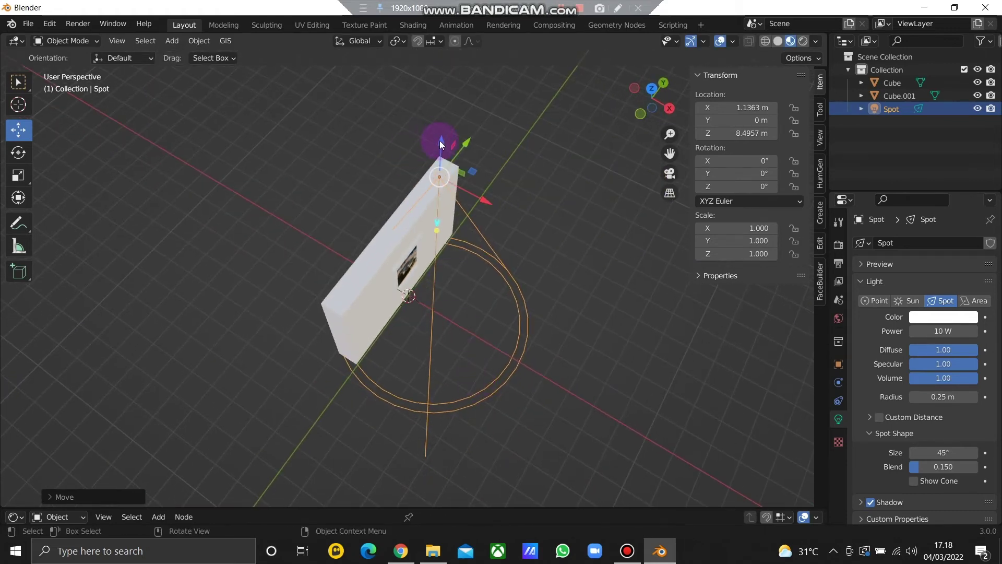
pyautogui.moveTo(439, 140); pyautogui.dragTo(432, 190)
# Add a plane as the floor and scale it up uniformly by about 3.6
pyautogui.moveTo(432, 190); pyautogui.dragTo(446, 324, button='middle')
pyautogui.hotkey('shift', 'a')
pyautogui.moveTo(389, 162)
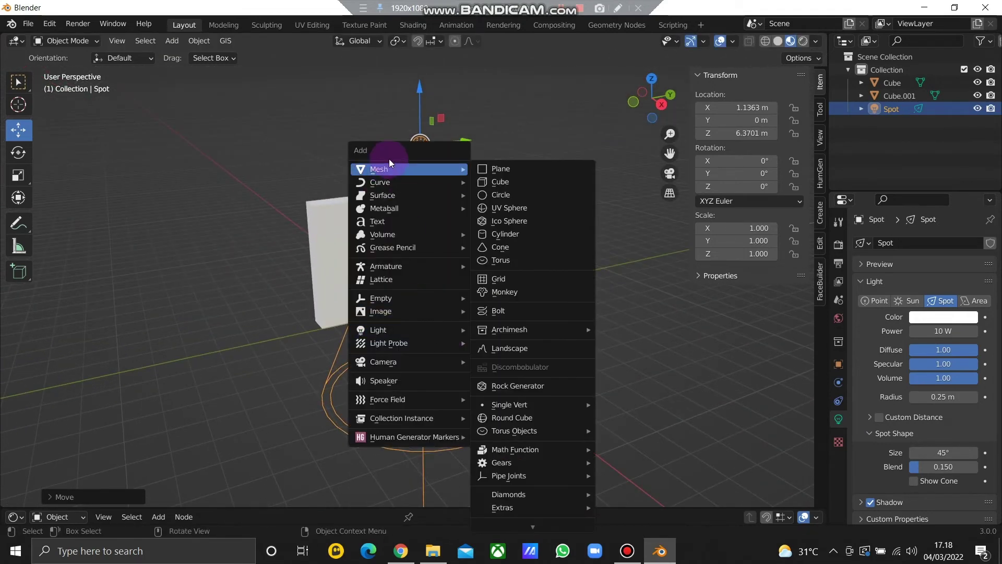
pyautogui.click(508, 169)
pyautogui.moveTo(496, 355); pyautogui.dragTo(526, 367, button='middle')
pyautogui.press('s')
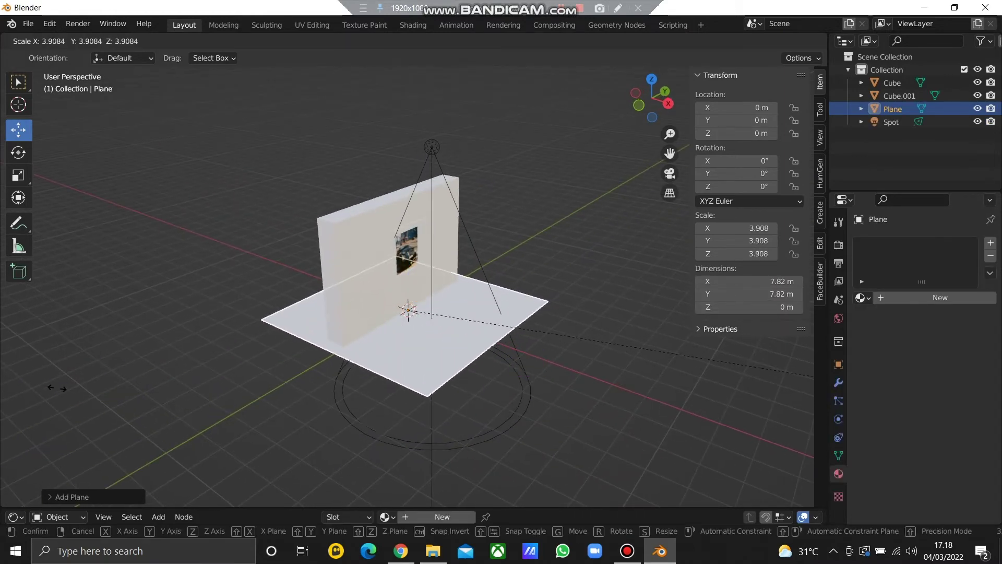
pyautogui.click(17, 391)
# Add a camera and move it in front of the wall to about X 3.19 m, Y -1.43 m, Z 3.65 m
pyautogui.moveTo(18, 391); pyautogui.dragTo(584, 377, button='middle')
pyautogui.scroll(3, 581, 378)
pyautogui.hotkey('shift', 'a')
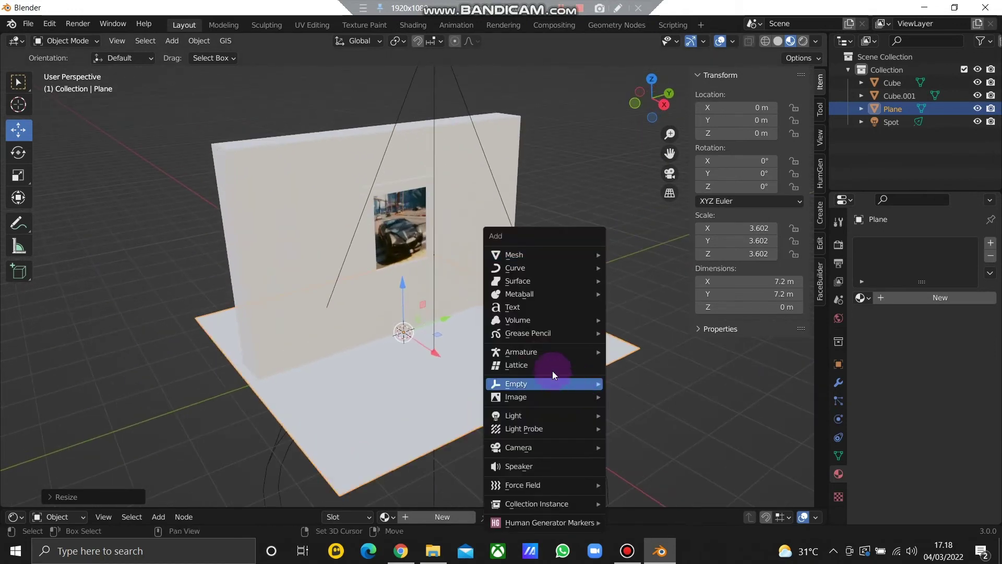
pyautogui.moveTo(546, 450)
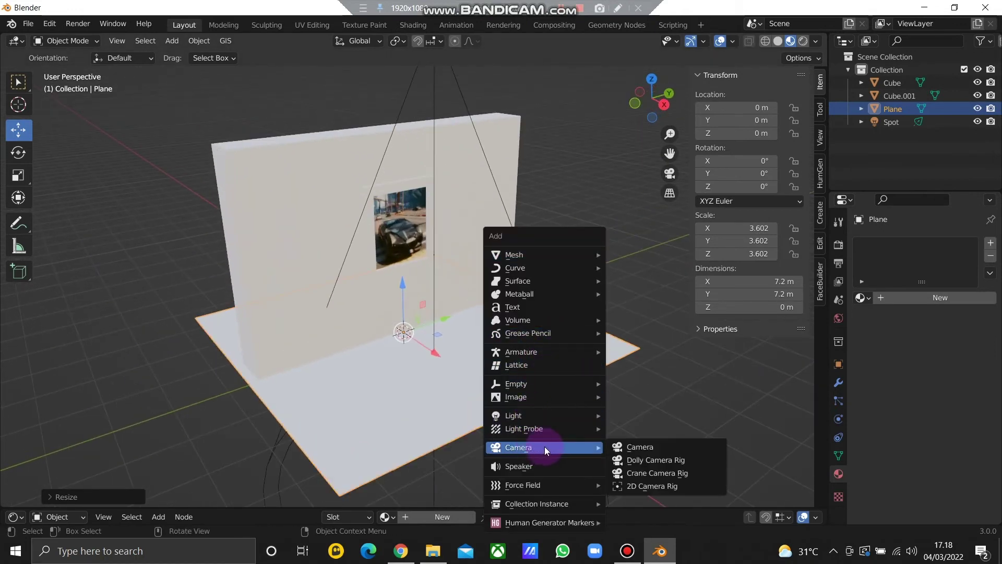
pyautogui.click(680, 445)
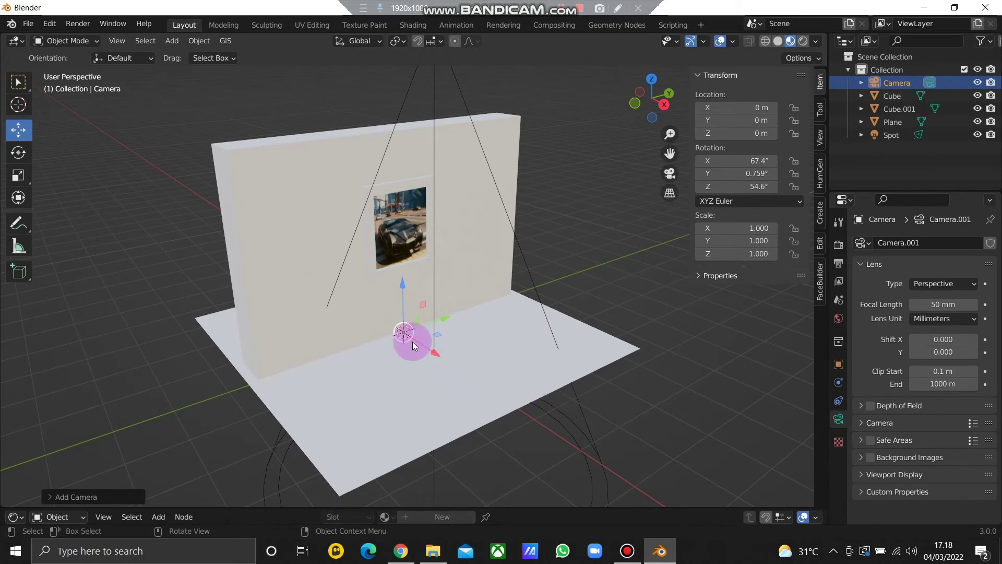
pyautogui.moveTo(434, 351); pyautogui.dragTo(438, 181)
pyautogui.moveTo(497, 215); pyautogui.dragTo(486, 224, button='middle')
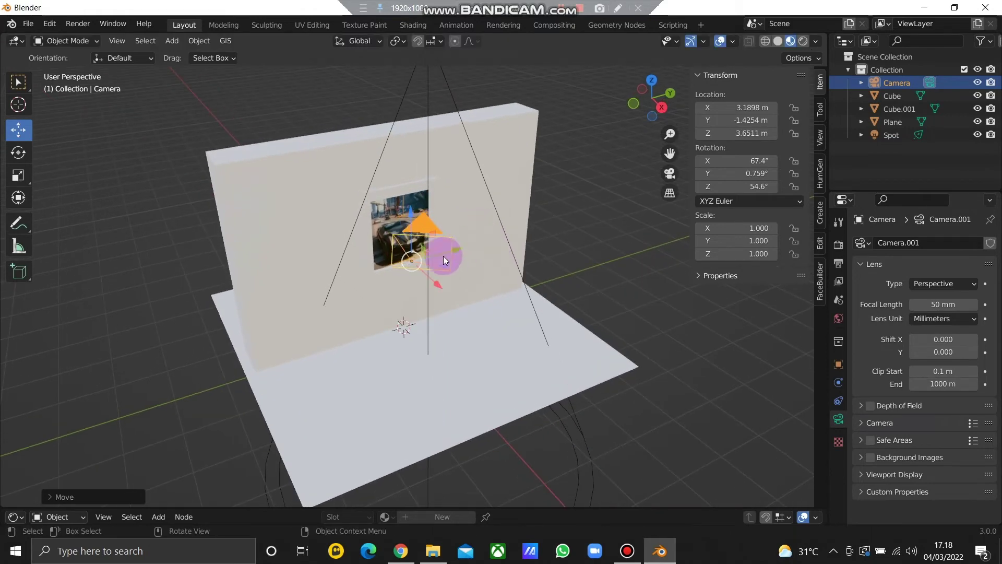
pyautogui.moveTo(452, 248); pyautogui.dragTo(432, 261)
# Look through the camera, set its focal length to 38 mm and lower it to about 2.88 m in Z
pyautogui.click(670, 174)
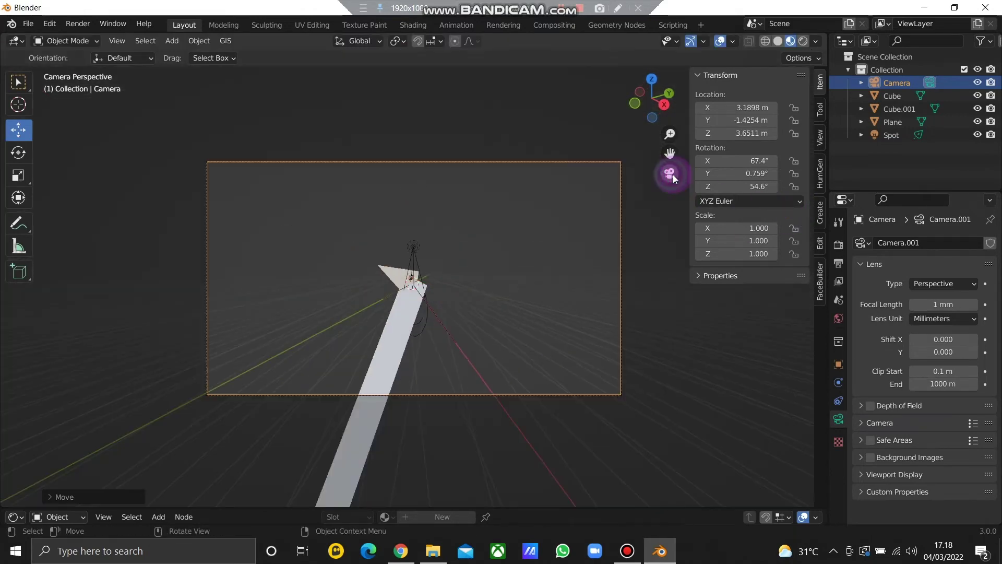
pyautogui.scroll(3, 544, 290)
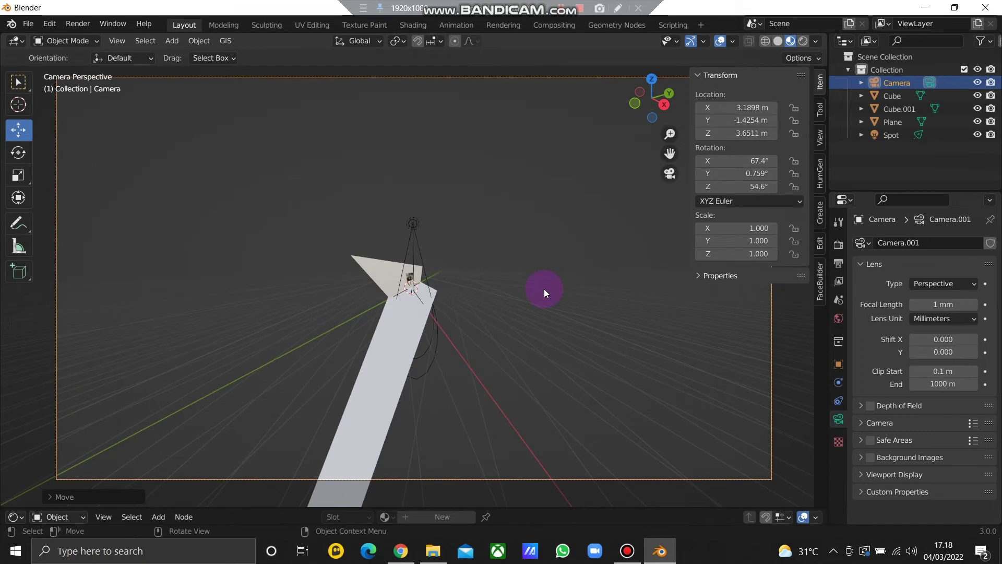
pyautogui.moveTo(934, 305); pyautogui.dragTo(960, 305)
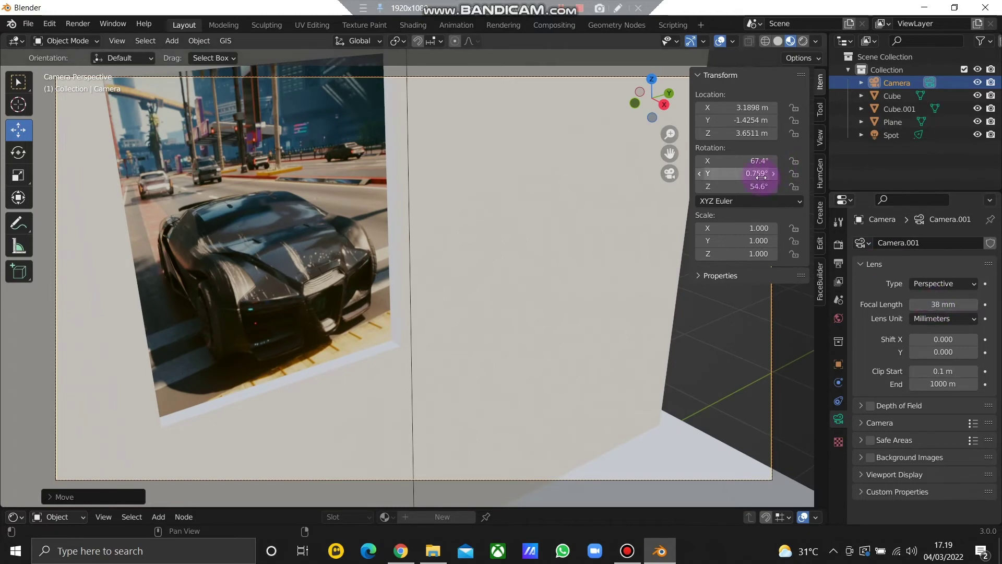
pyautogui.moveTo(746, 133); pyautogui.dragTo(723, 133)
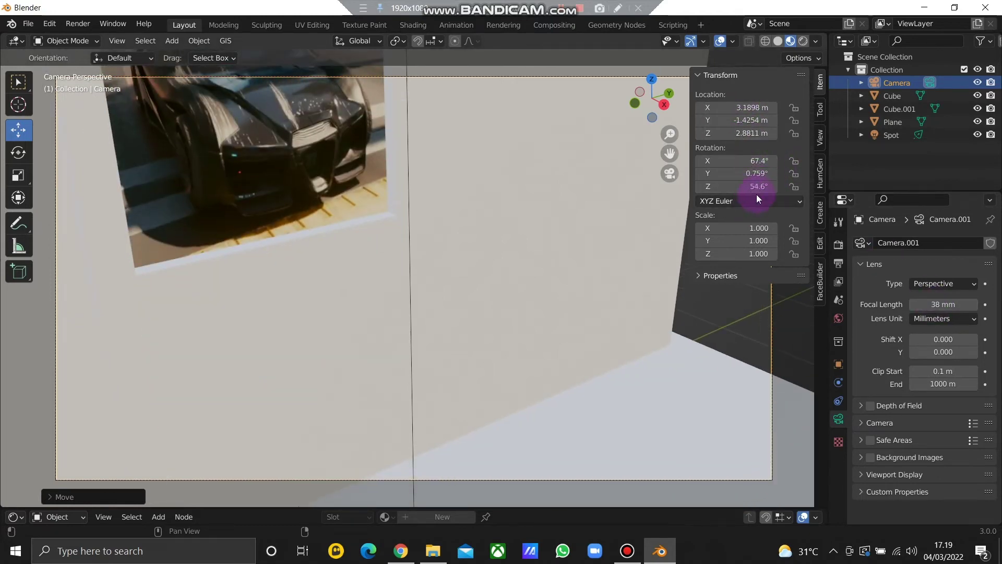
# Set the camera's rotation to about X 81.3°, Y 0°, Z 57.7° and its focal length to 22 mm
pyautogui.moveTo(757, 186); pyautogui.dragTo(772, 161)
pyautogui.press('Escape')
pyautogui.click(755, 174)
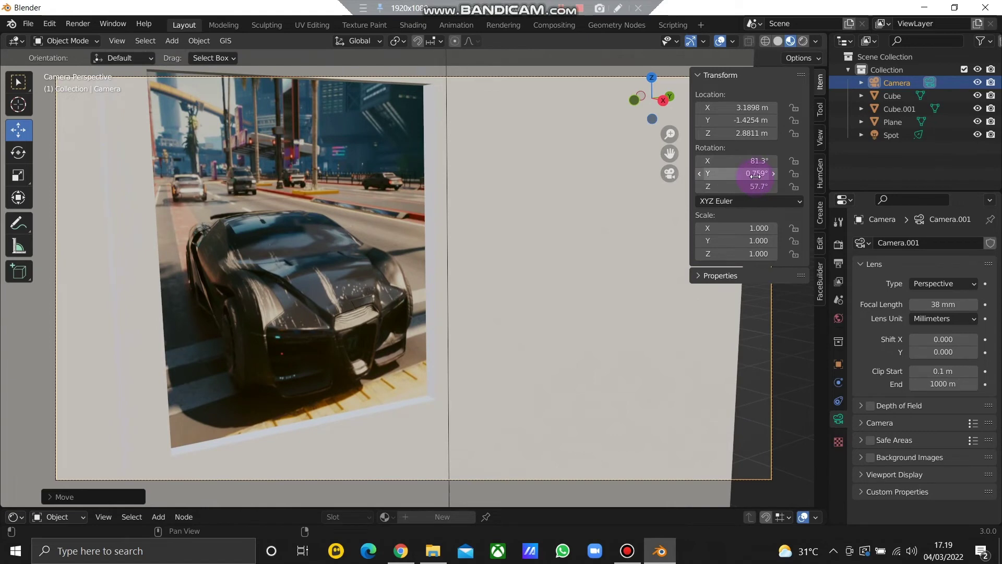
pyautogui.write('0')
pyautogui.press('Return')
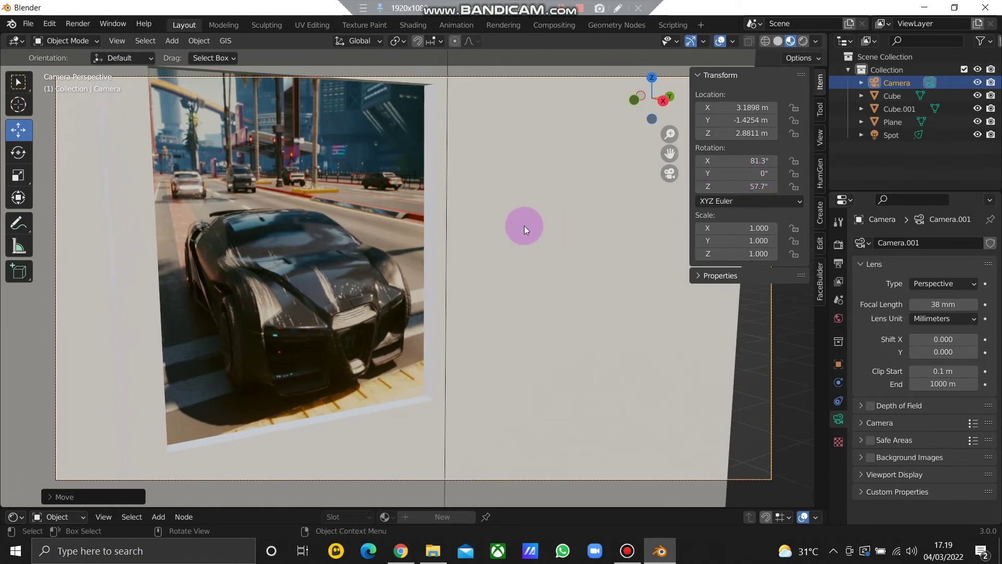
pyautogui.scroll(-3, 497, 249)
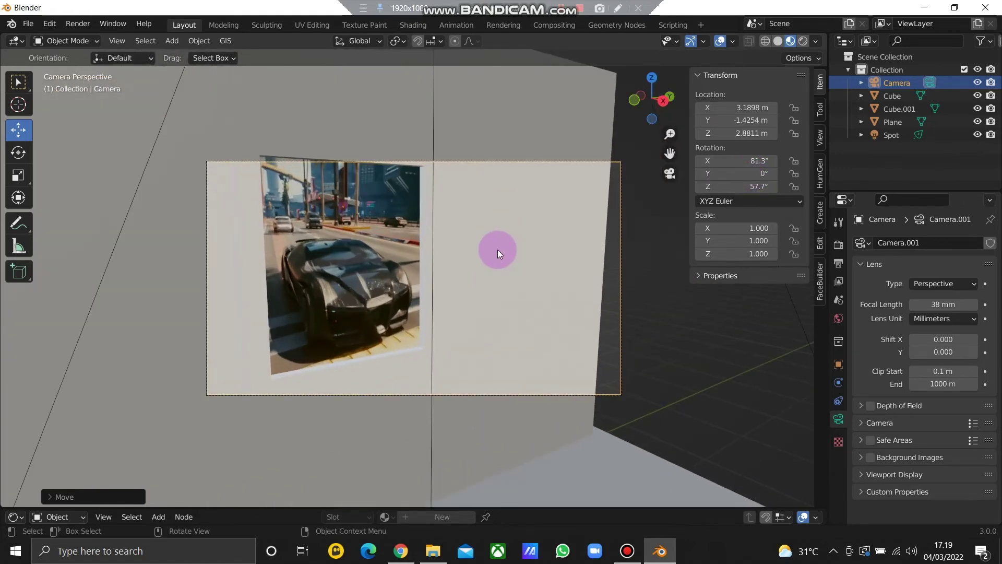
pyautogui.moveTo(940, 305); pyautogui.dragTo(884, 306)
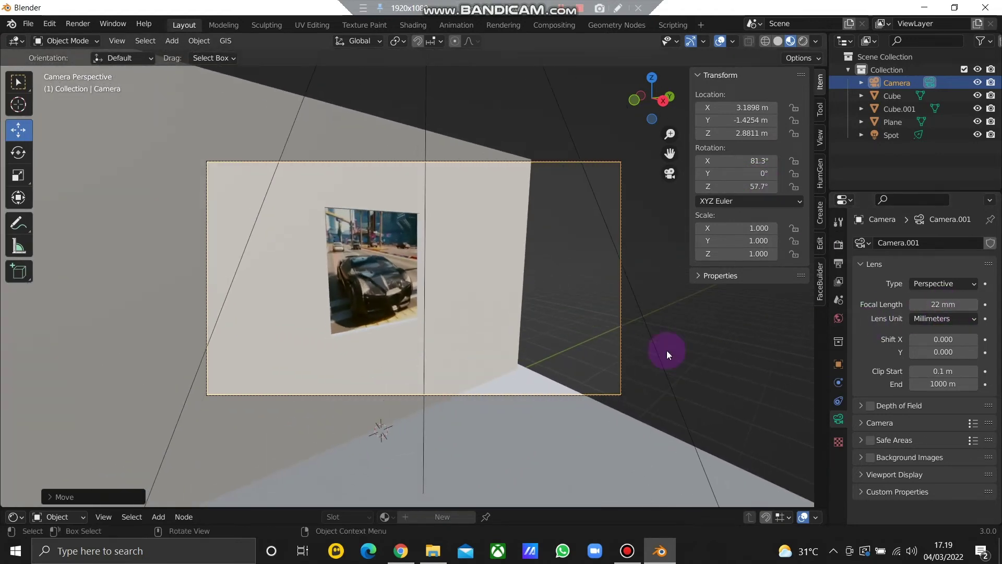
# Make a linked duplicate of the picture frame and place it about 1.89 m along the Y axis
pyautogui.click(371, 241)
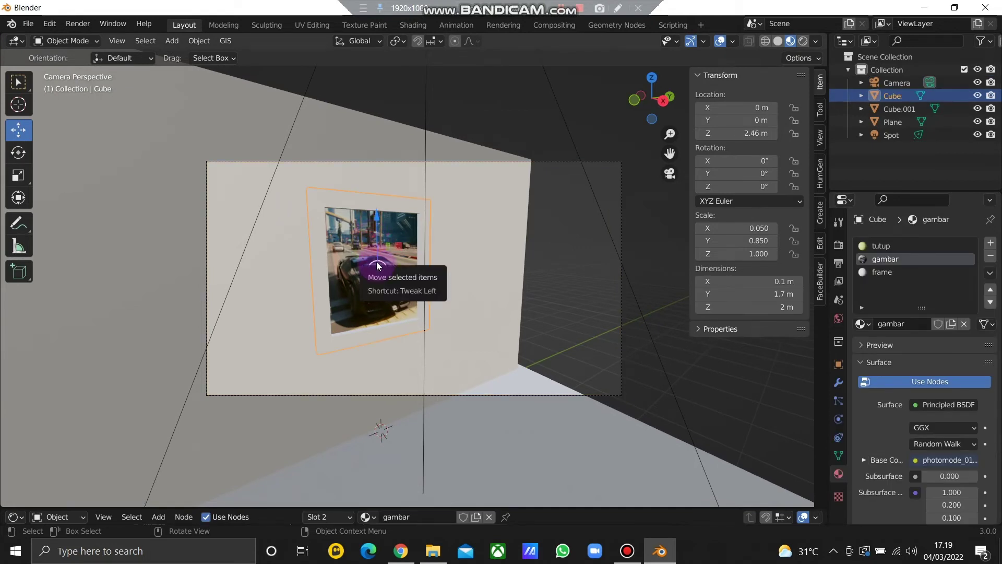
pyautogui.hotkey('shift', 'd')
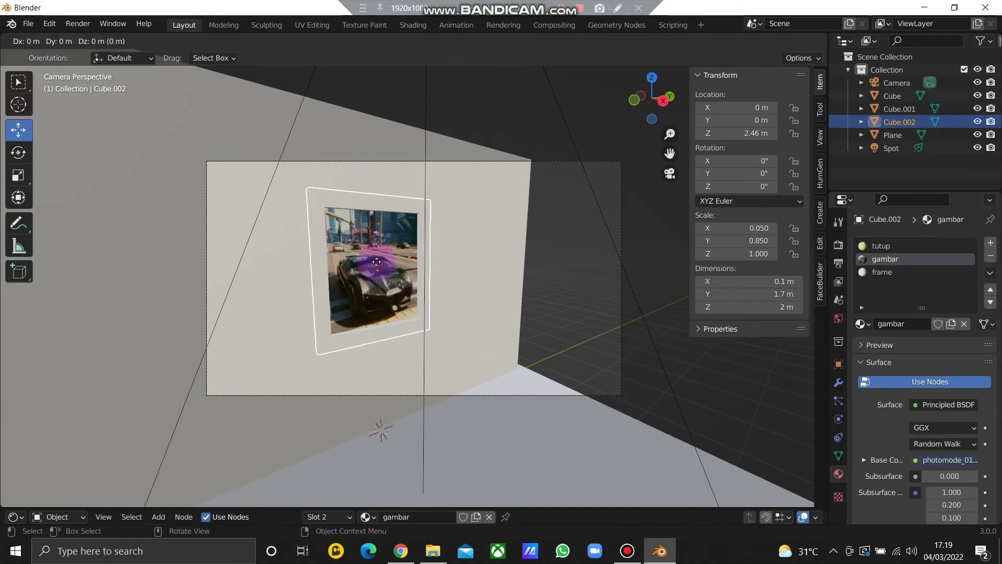
pyautogui.press('y')
pyautogui.click(475, 260)
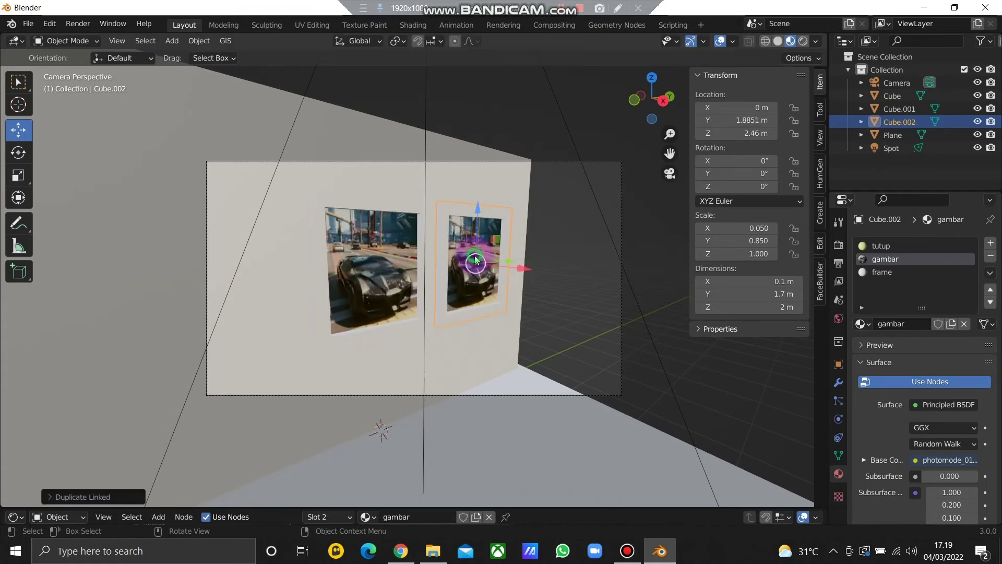
# Stretch the floor plane's Y dimension to about 20.5 m
pyautogui.click(467, 174)
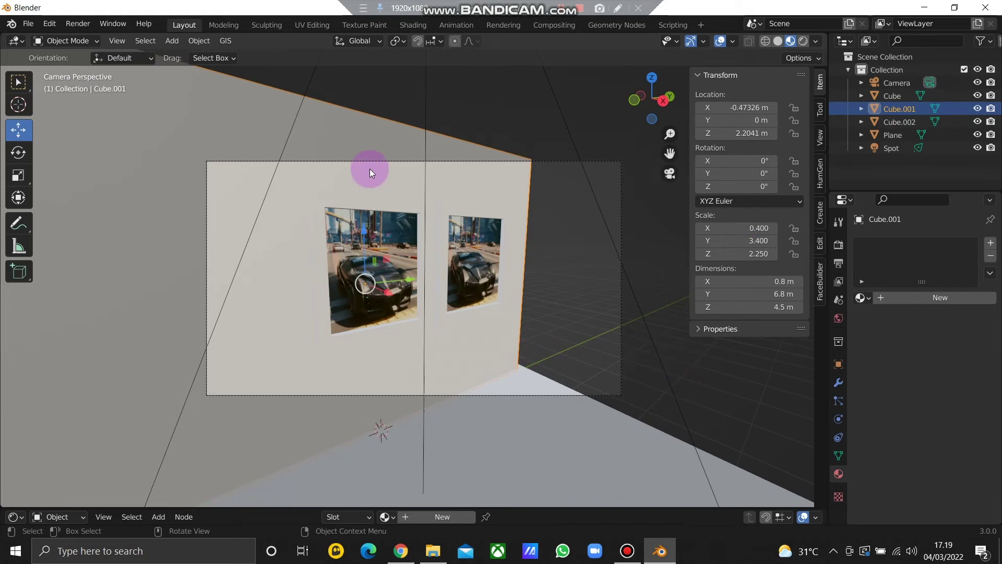
pyautogui.click(560, 402)
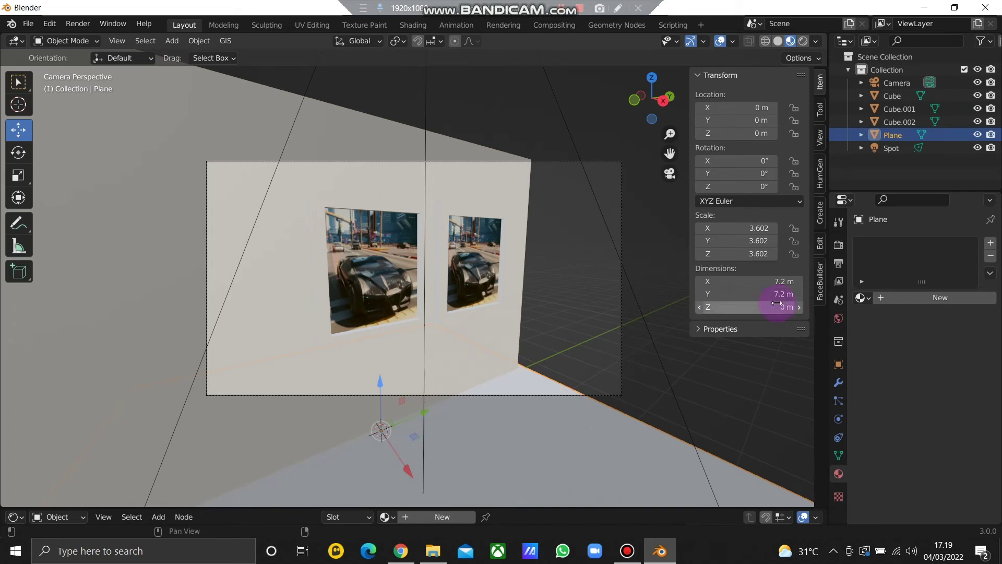
pyautogui.moveTo(770, 294)
pyautogui.mouseDown()
pyautogui.moveTo(845, 294)
pyautogui.moveTo(783, 294)
pyautogui.mouseUp()
pyautogui.click(449, 338)
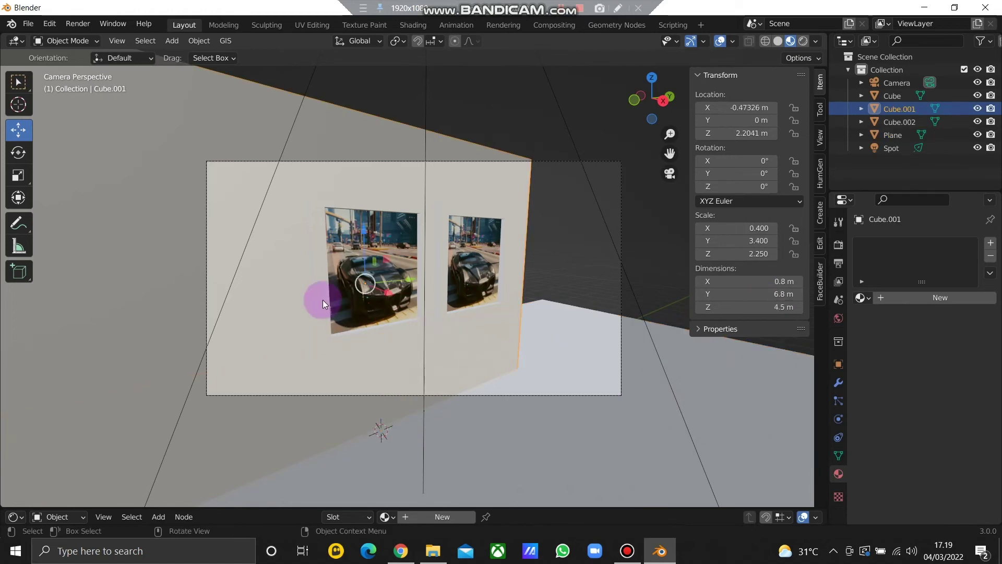
pyautogui.click(380, 312)
pyautogui.click(495, 354)
pyautogui.click(459, 282)
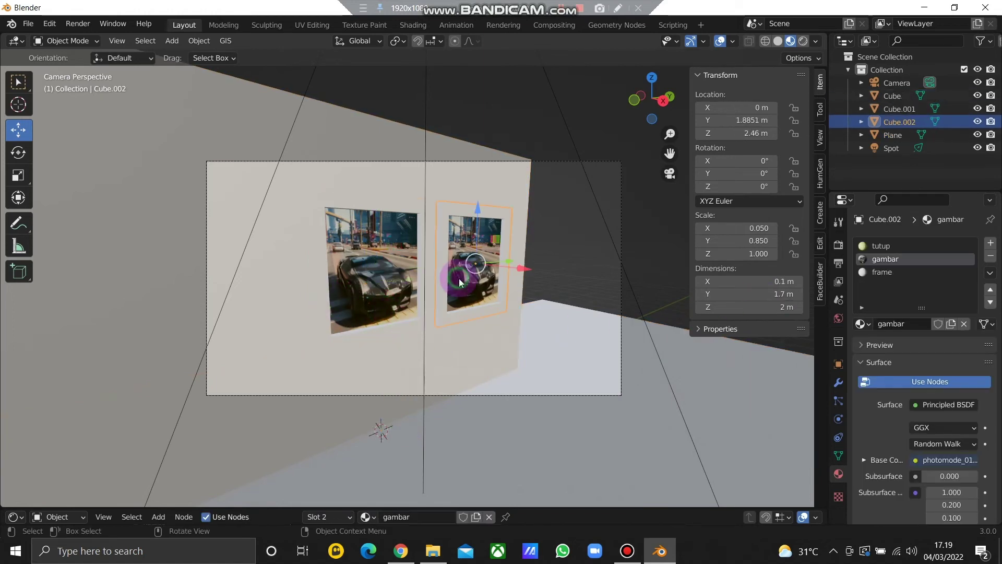
pyautogui.click(391, 313)
pyautogui.scroll(-3, 512, 327)
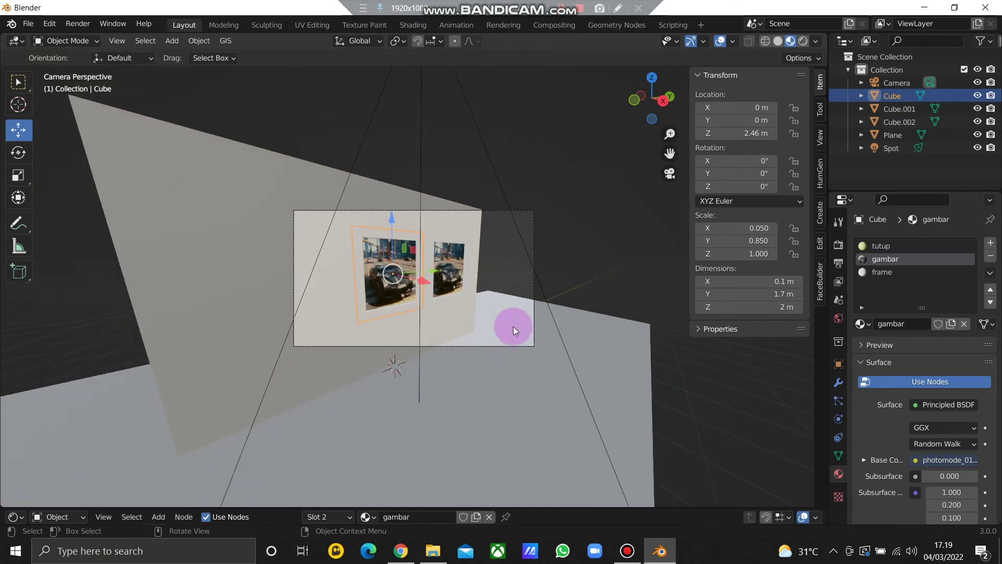
pyautogui.scroll(5, 513, 327)
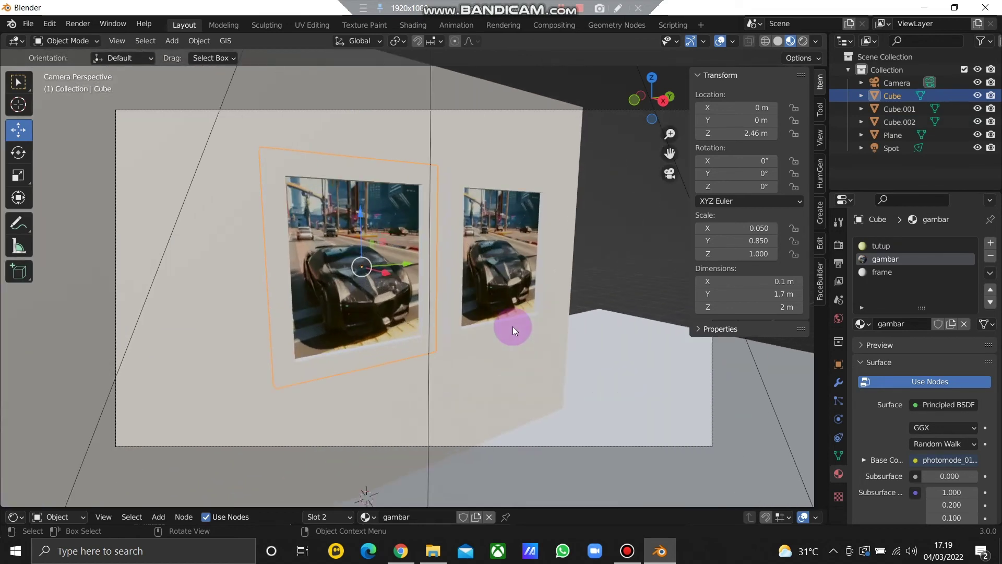
# Give the wall a new material with an olive green base color of about H 0.211, S 0.460, V 0.232
pyautogui.click(530, 143)
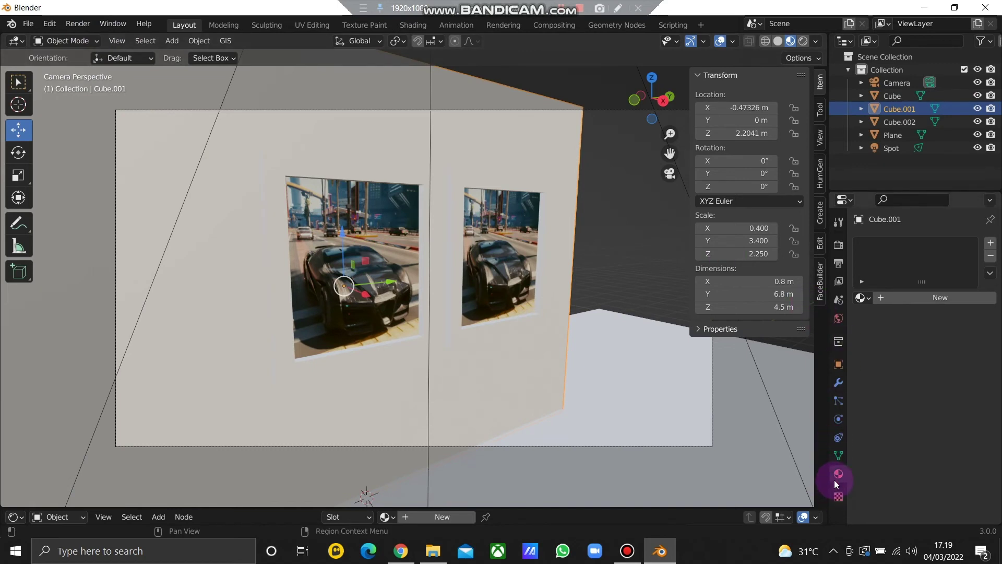
pyautogui.click(902, 299)
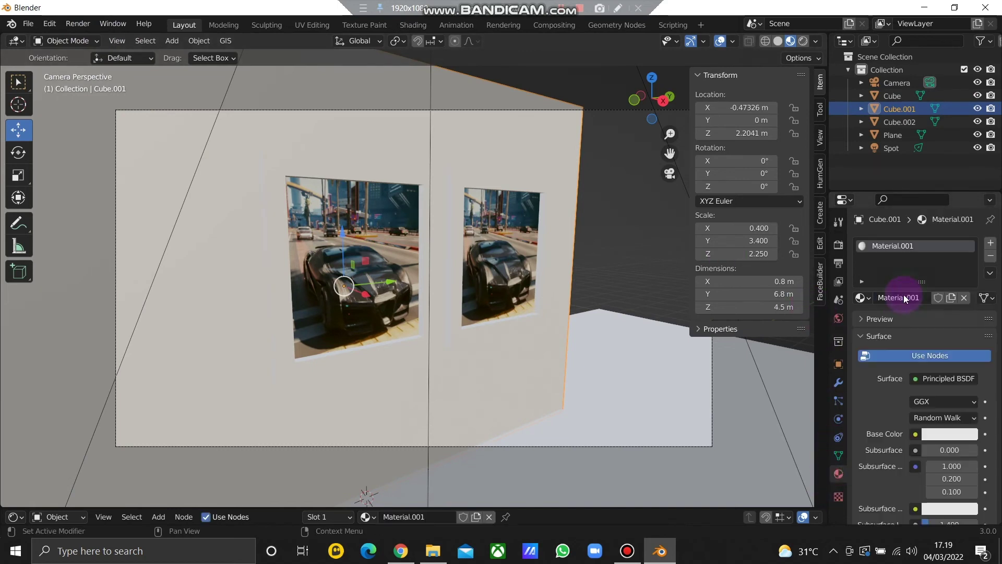
pyautogui.click(933, 434)
pyautogui.moveTo(914, 296)
pyautogui.mouseDown()
pyautogui.moveTo(913, 305)
pyautogui.moveTo(899, 299)
pyautogui.mouseUp()
pyautogui.moveTo(966, 303); pyautogui.dragTo(967, 292)
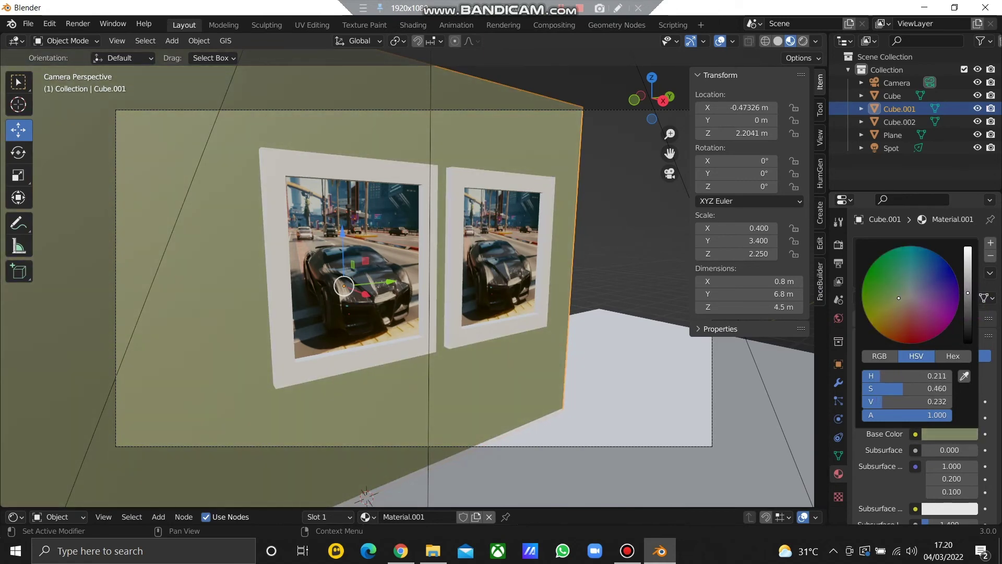
# Render a still image of the two frames on the green wall and close the render window
pyautogui.click(590, 345)
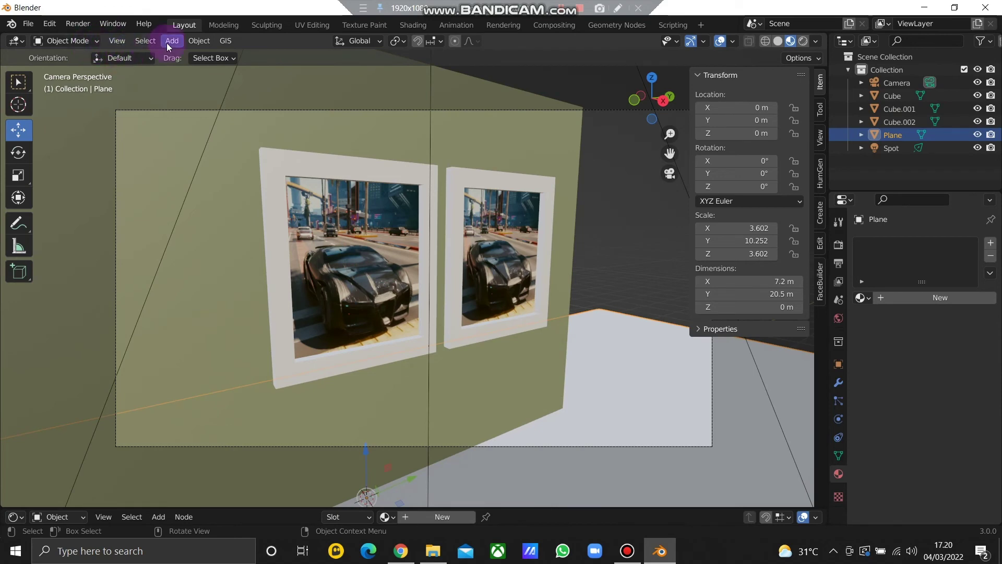
pyautogui.click(560, 230)
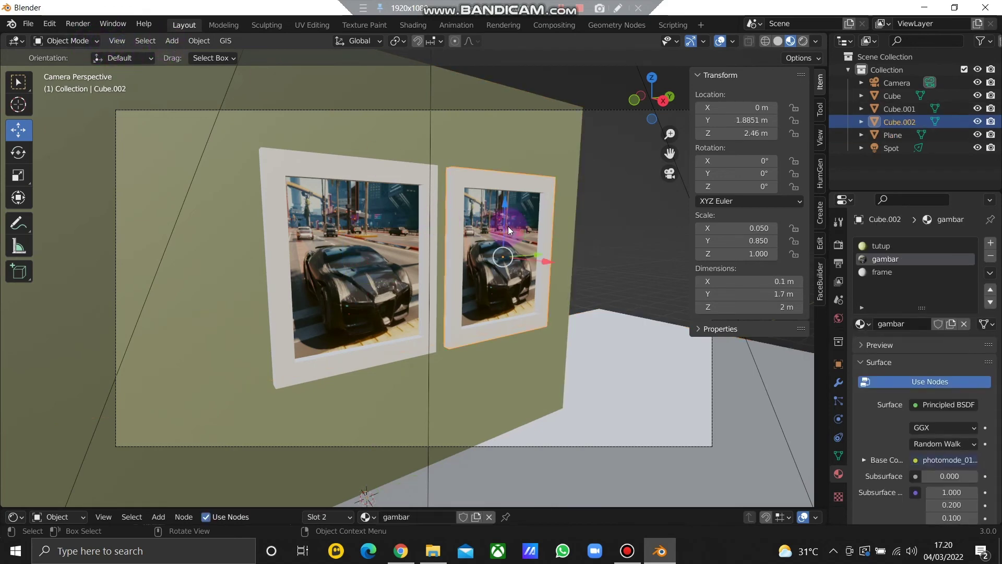
pyautogui.click(87, 27)
pyautogui.click(99, 37)
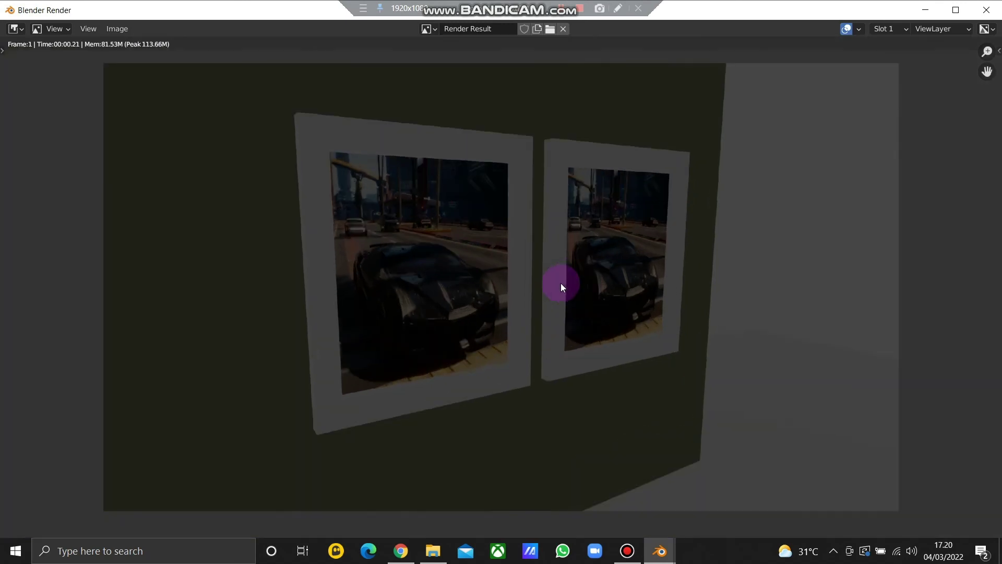
pyautogui.click(986, 9)
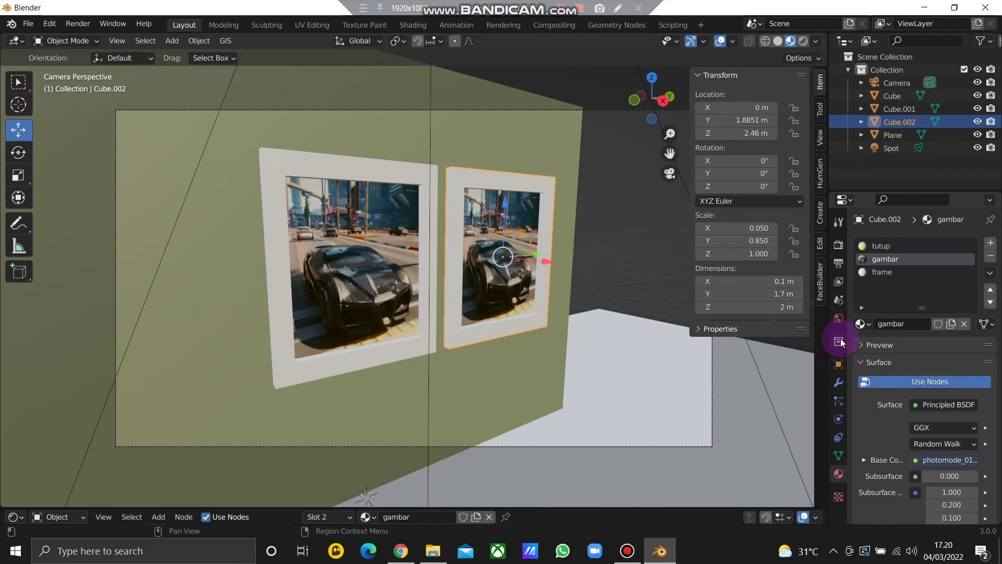
# Darken the world background color to pure black with a value of 0.000
pyautogui.click(838, 317)
pyautogui.click(944, 329)
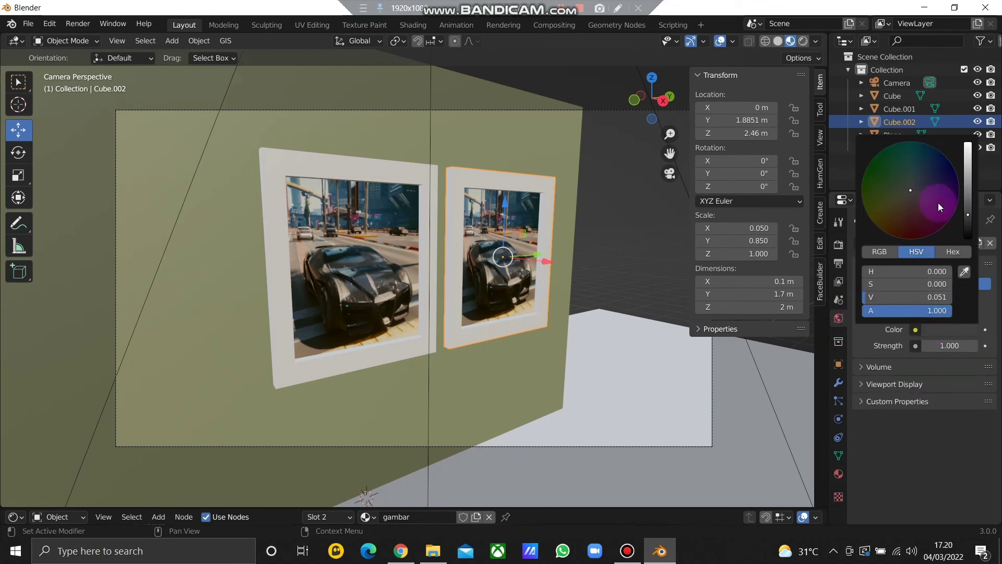
pyautogui.moveTo(967, 208); pyautogui.dragTo(967, 235)
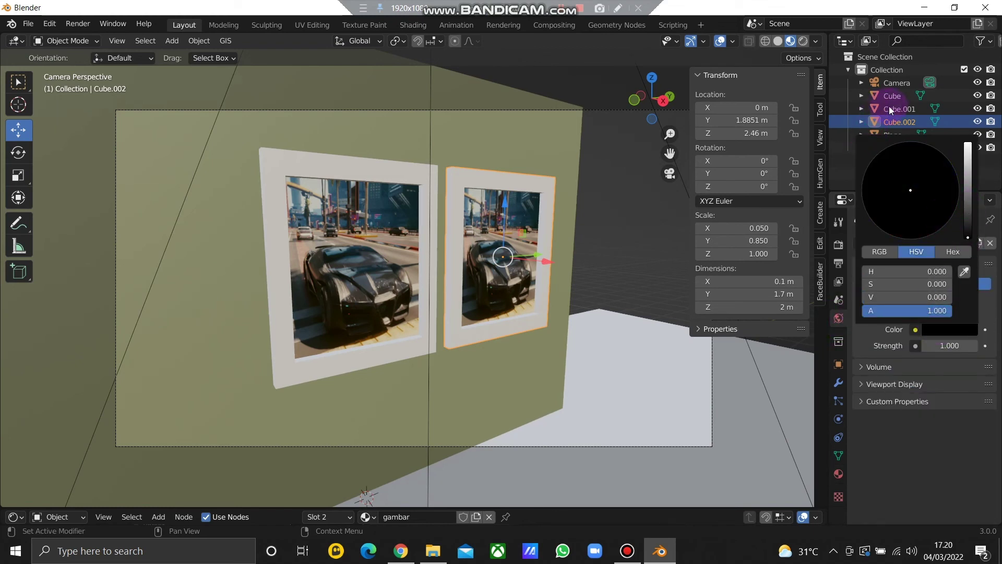
# Set the spot light's power to 100 W and raise it to about 297.6 W in rendered viewport shading
pyautogui.click(892, 136)
pyautogui.click(893, 149)
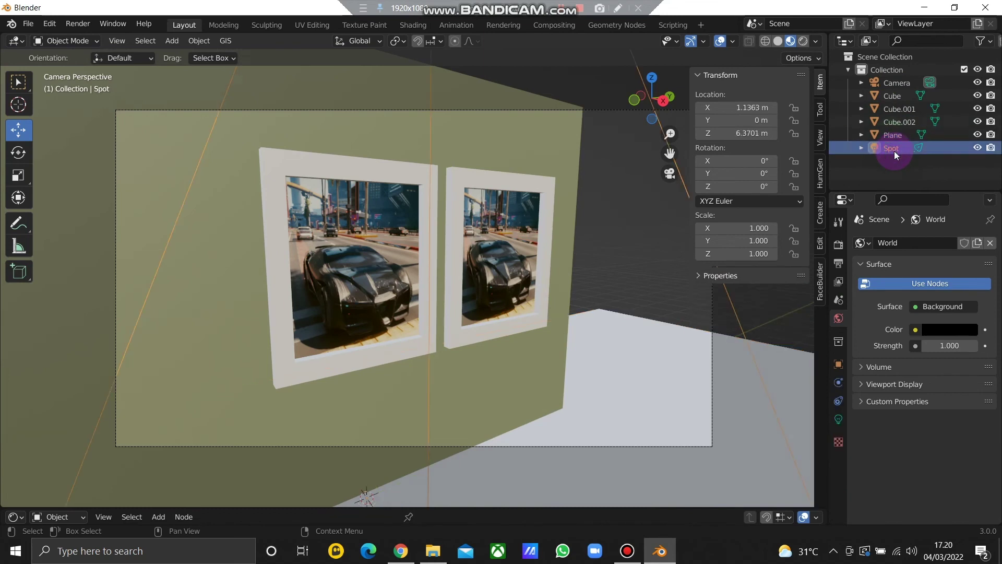
pyautogui.click(839, 419)
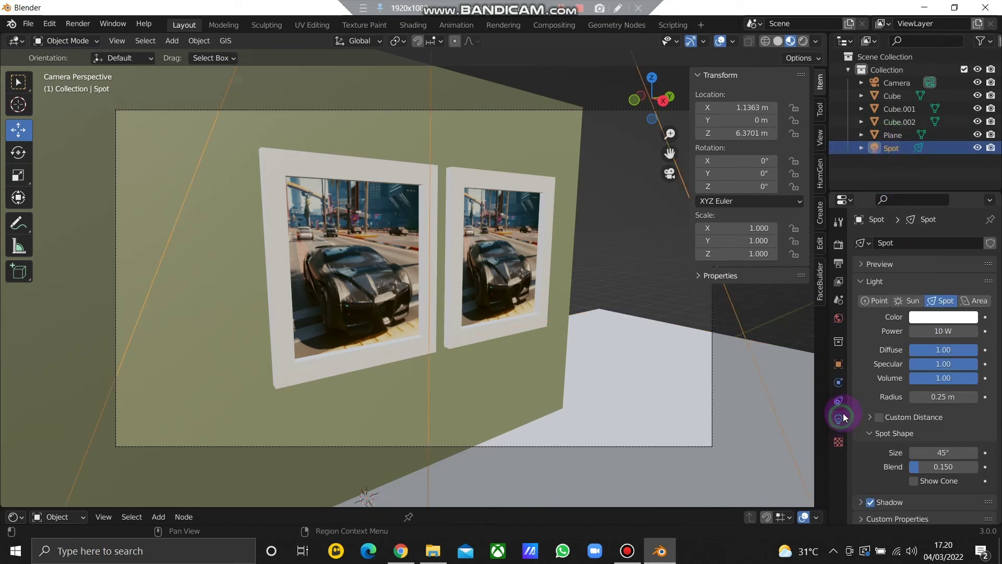
pyautogui.click(938, 331)
pyautogui.write('100')
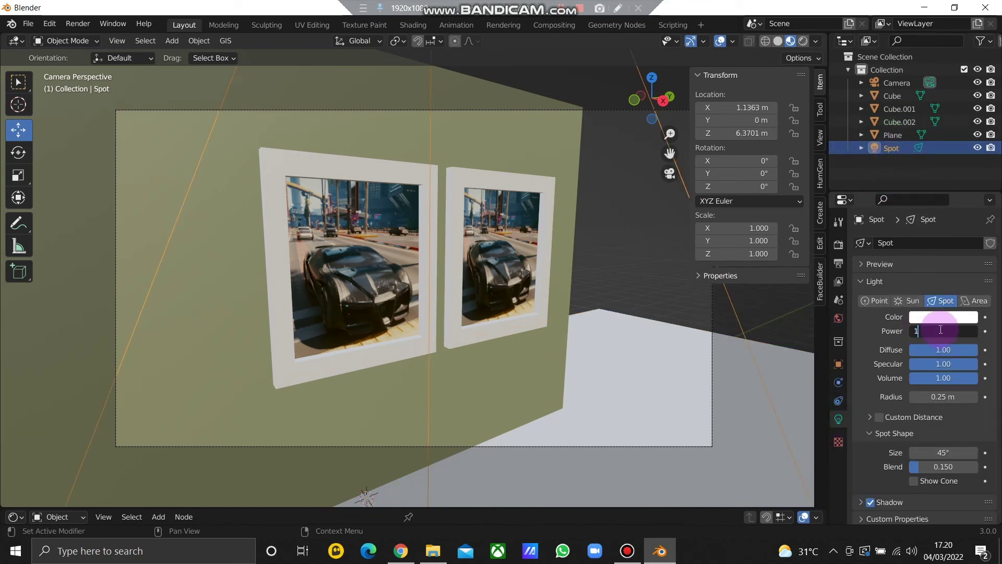
pyautogui.press('Return')
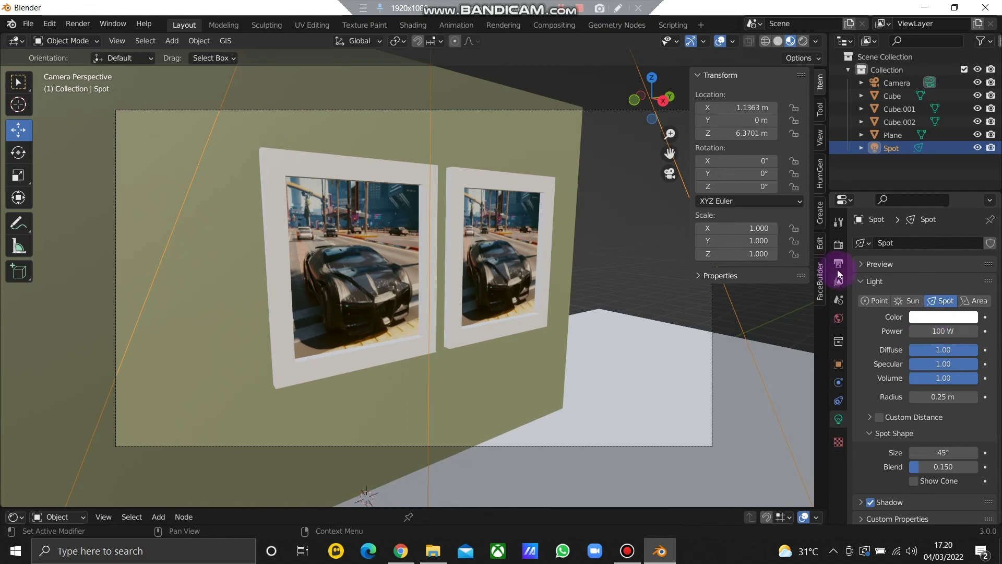
pyautogui.click(803, 40)
pyautogui.moveTo(942, 331); pyautogui.dragTo(963, 331)
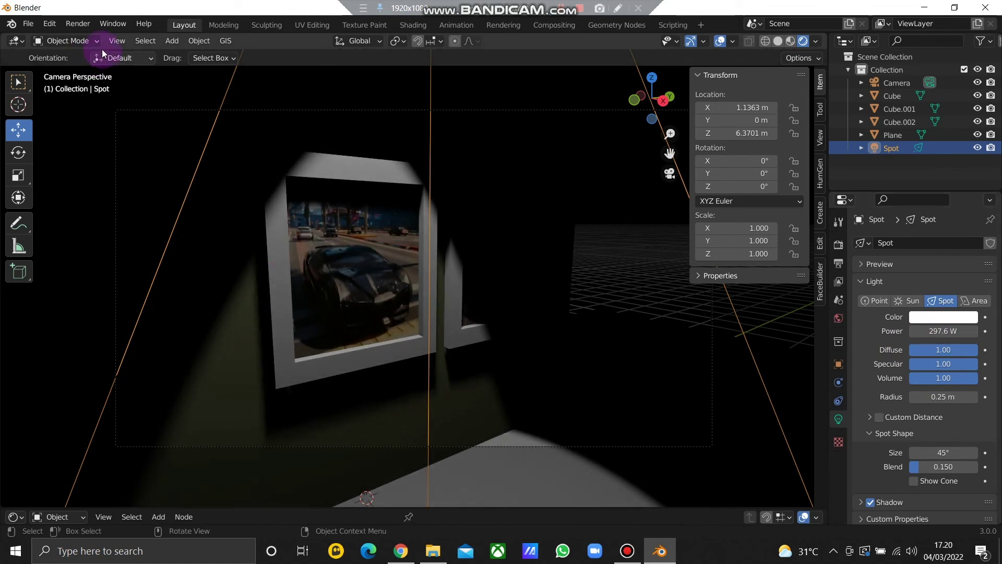
# Render the scene with the brighter spot light and black world, and inspect the full image
pyautogui.click(78, 24)
pyautogui.click(98, 38)
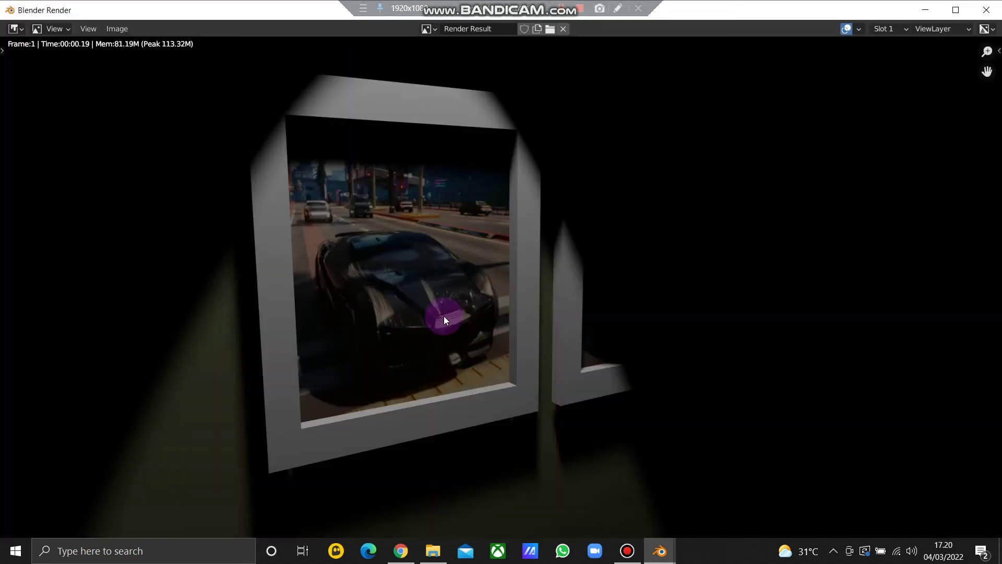
pyautogui.scroll(-4, 537, 284)
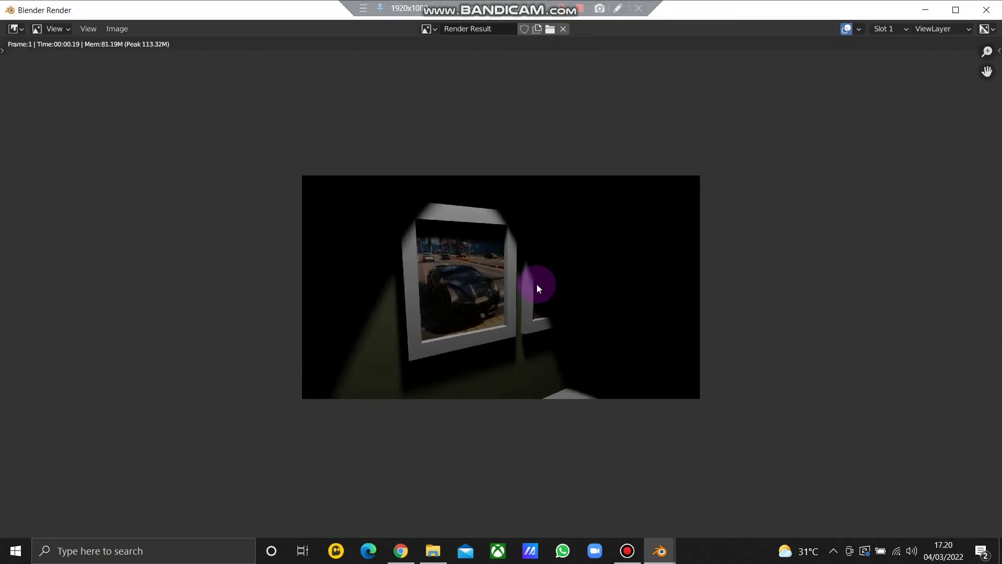
pyautogui.scroll(1, 539, 286)
pyautogui.scroll(2, 539, 289)
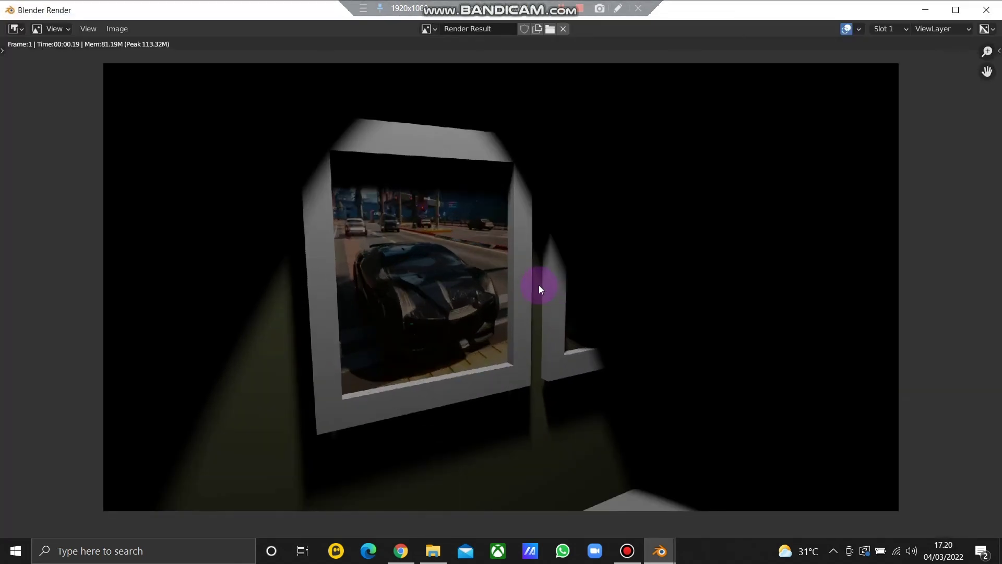